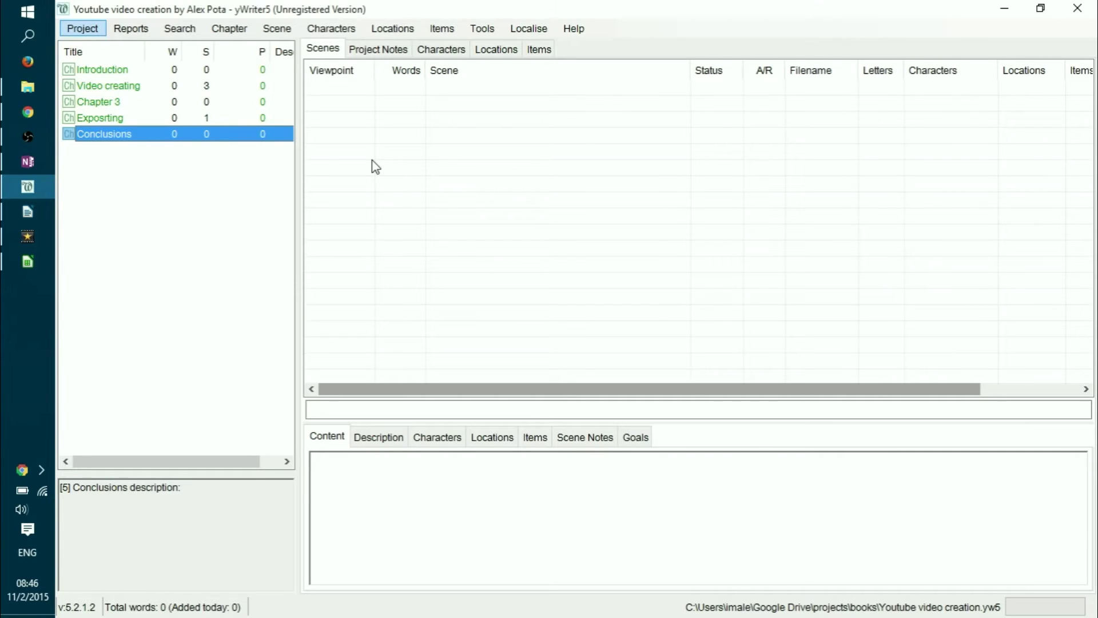
# Open the Project menu of the 'Youtube video creation' project.
pyautogui.click(79, 28)
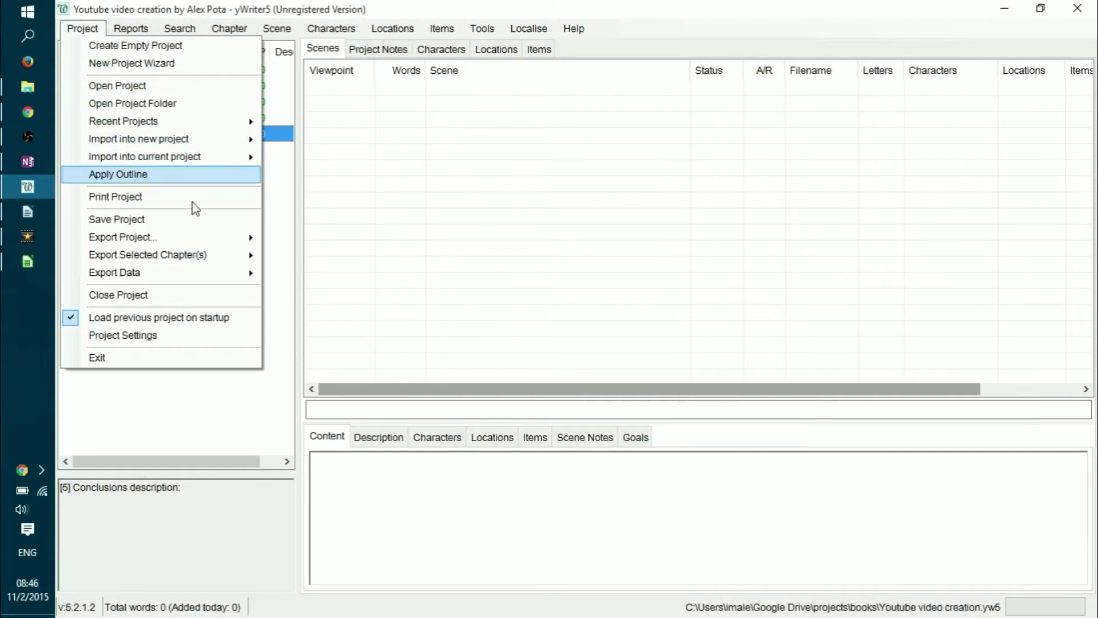
# Open Project Settings and look over the Author and Deadlines pages.
pyautogui.click(179, 334)
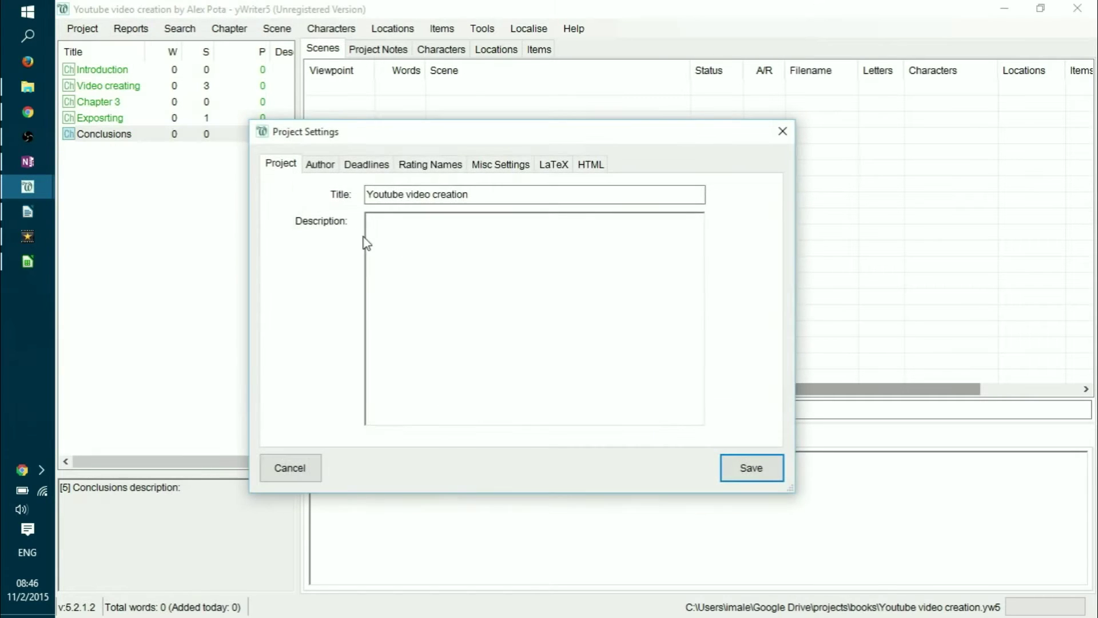
pyautogui.click(332, 166)
pyautogui.click(385, 166)
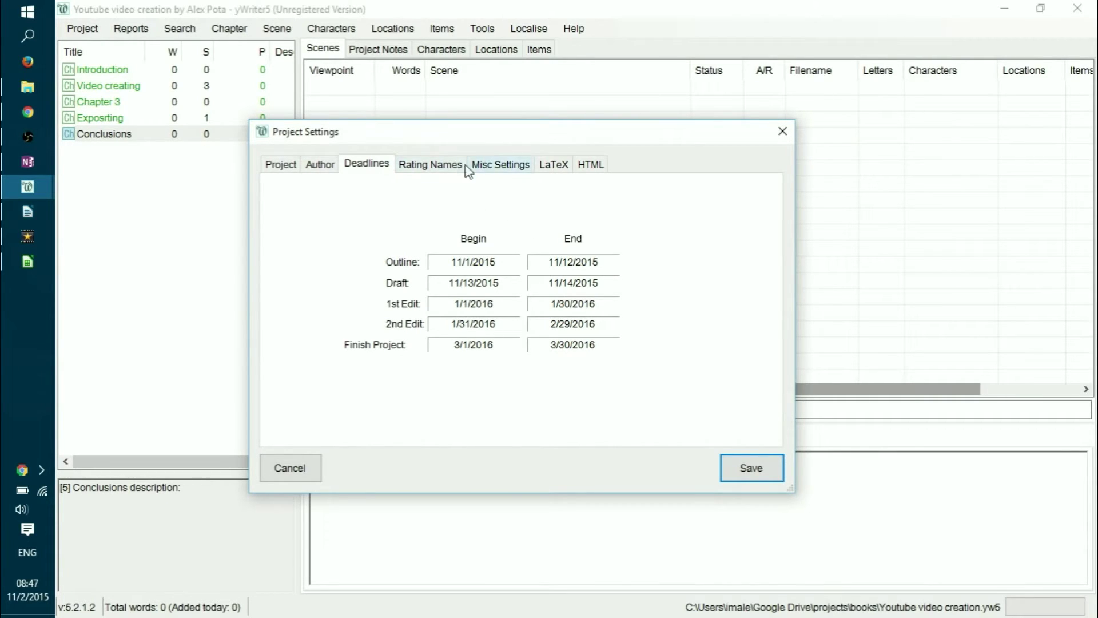
# On Rating Names, replace Field 1 'Consistenc' with 'Rellevancy' and save the settings.
pyautogui.click(450, 167)
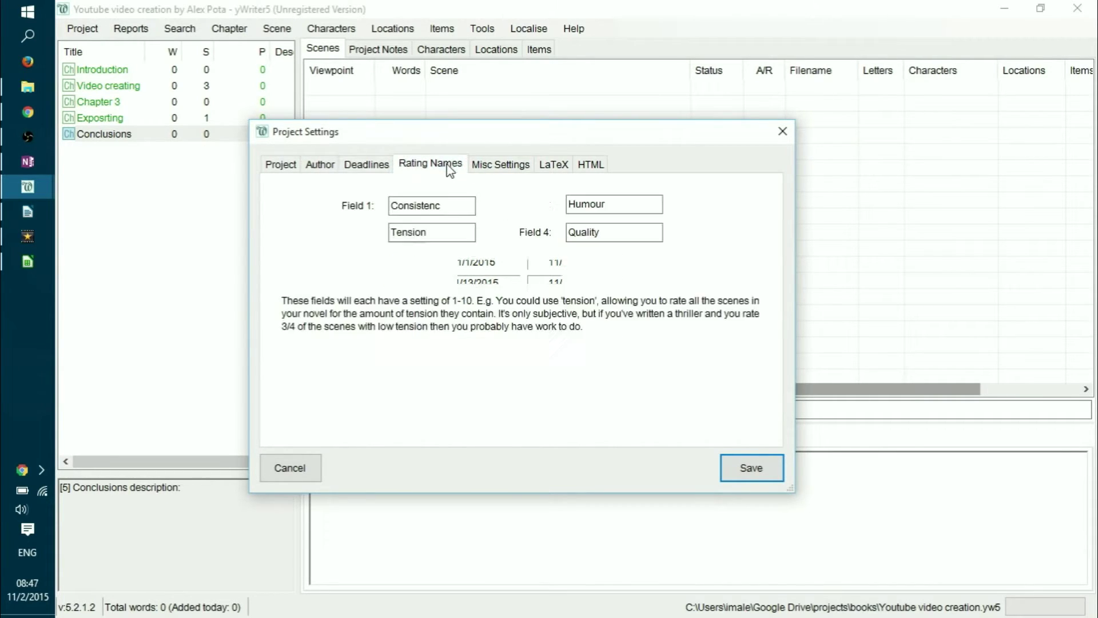
pyautogui.click(460, 204)
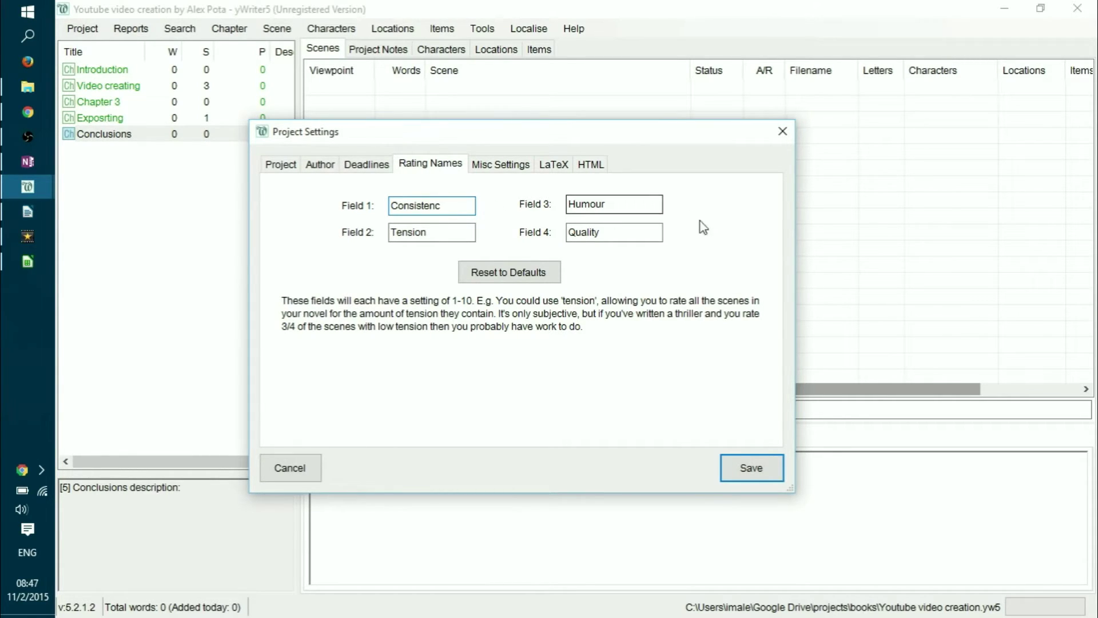
pyautogui.click(463, 232)
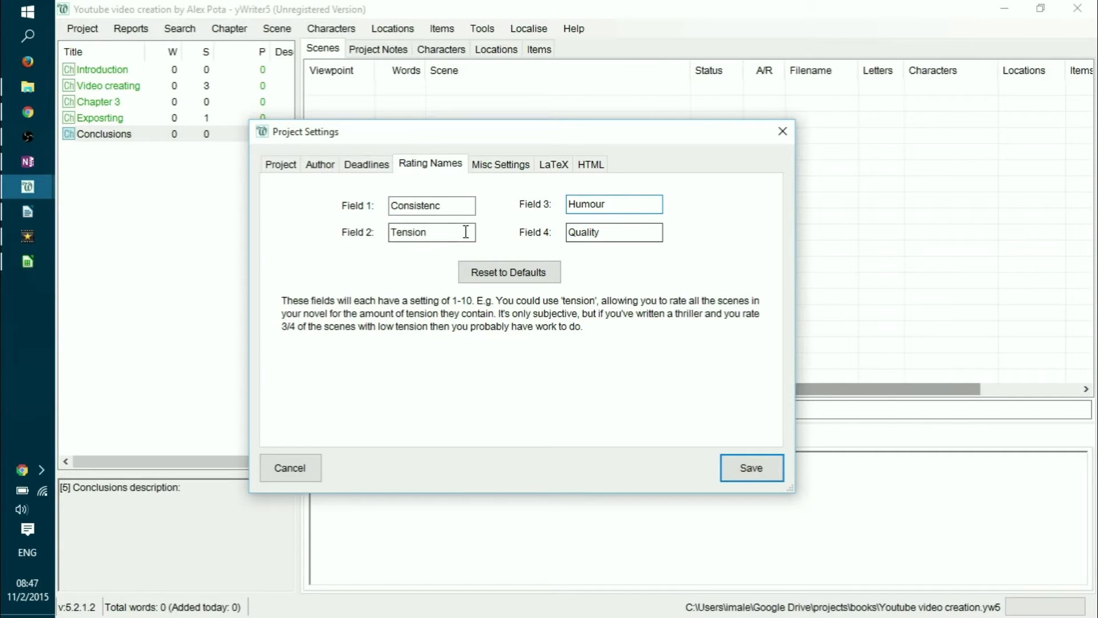
pyautogui.click(448, 203)
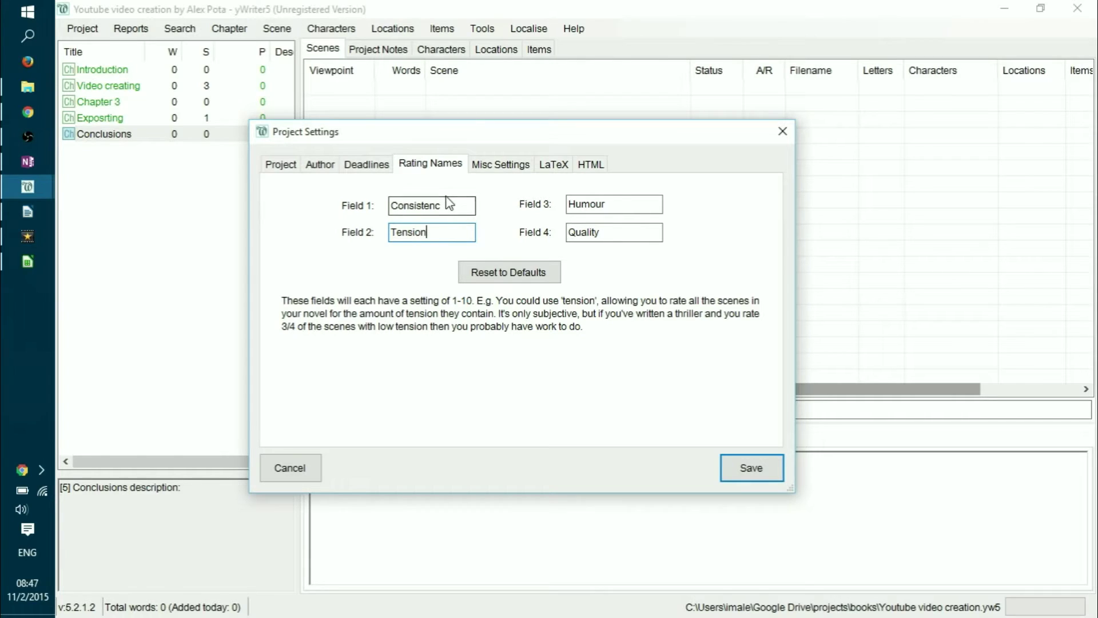
pyautogui.moveTo(448, 204); pyautogui.dragTo(325, 206)
pyautogui.write('Rel')
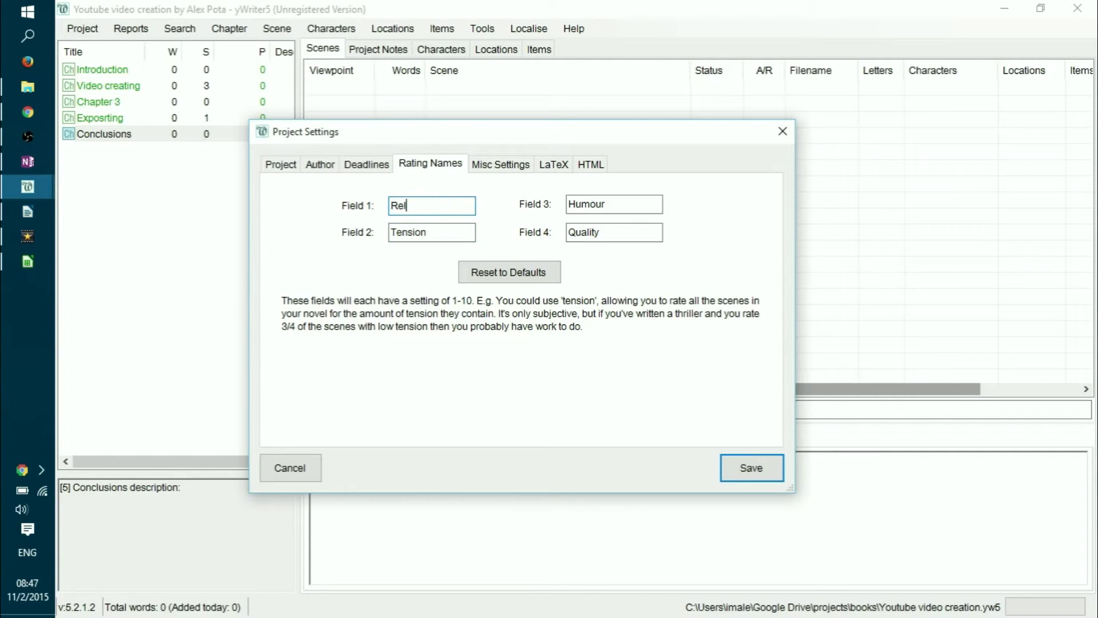
pyautogui.write('levancy')
pyautogui.click(755, 466)
# Open the Downloading scene from the Video creating chapter and show its Details tab.
pyautogui.click(228, 33)
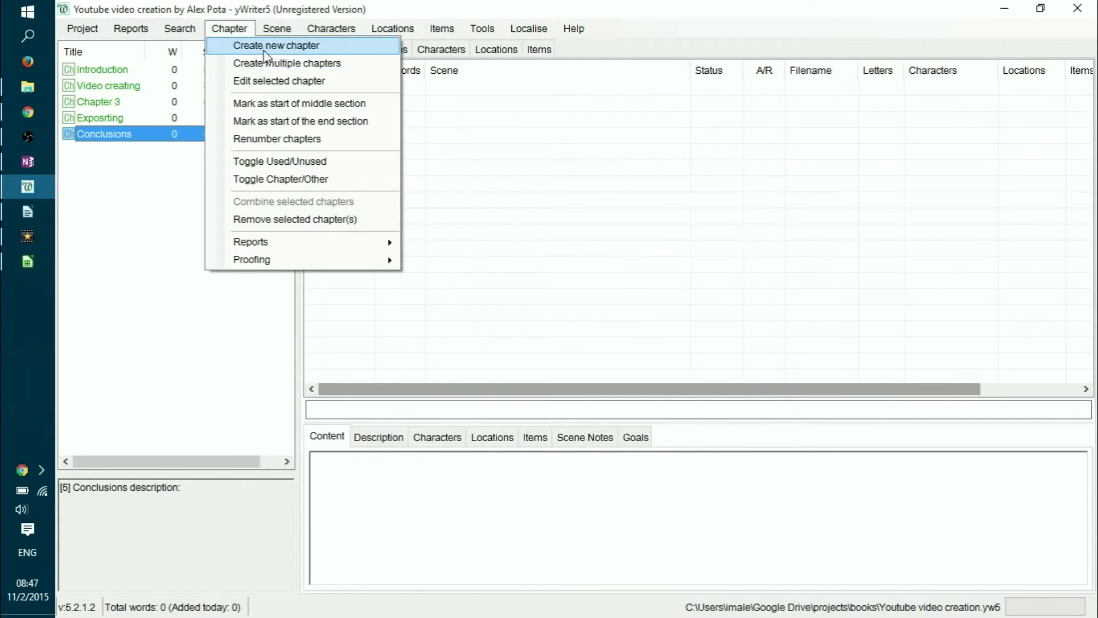
pyautogui.click(125, 86)
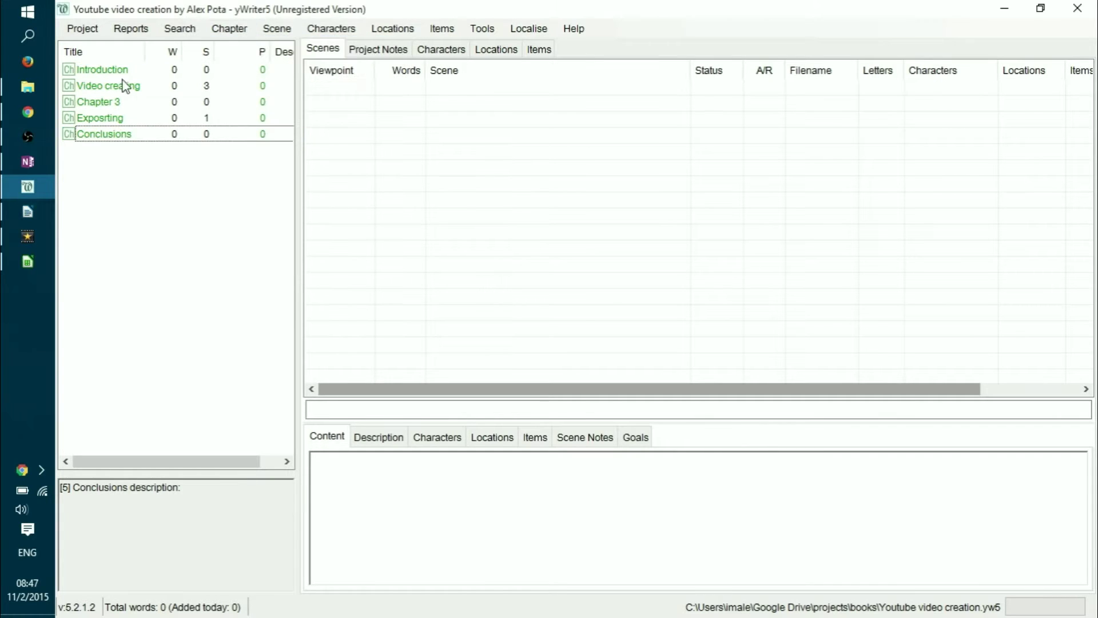
pyautogui.click(123, 86)
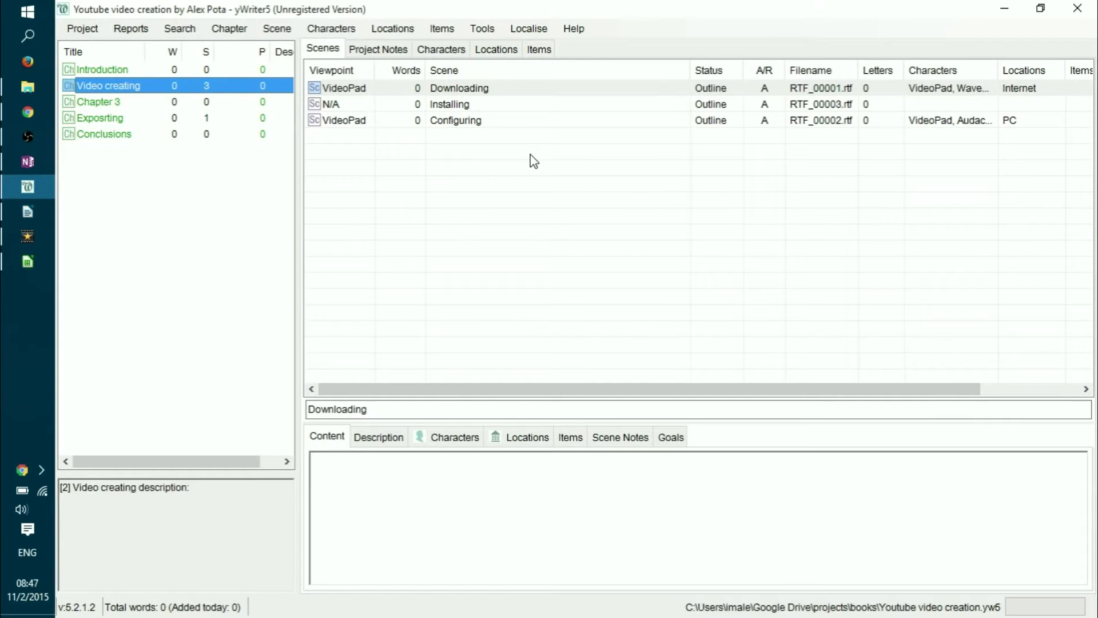
pyautogui.doubleClick(502, 92)
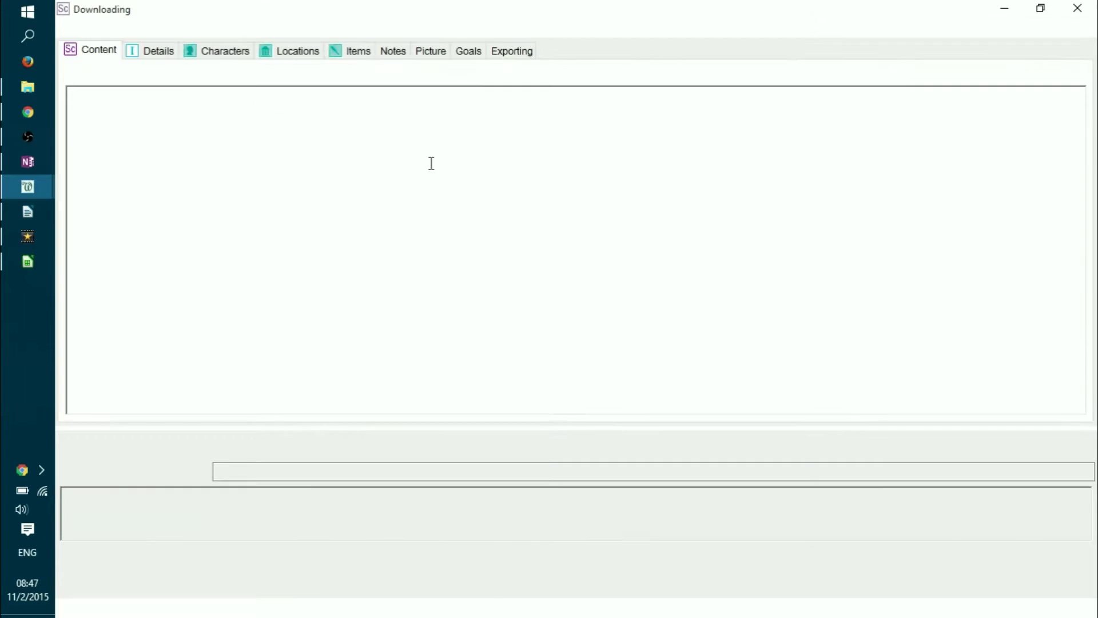
pyautogui.click(160, 51)
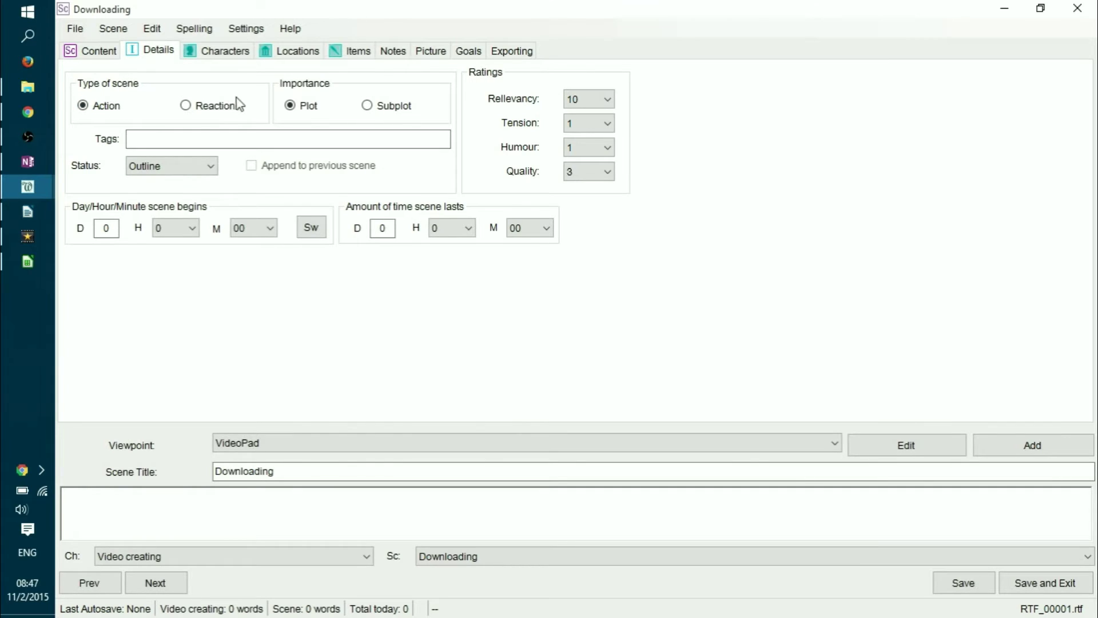
# Set ratings Rellevancy 4, Tension 4, Humour 8, Quality 6, then open the VideoPad character.
pyautogui.click(608, 101)
pyautogui.click(599, 155)
pyautogui.click(604, 123)
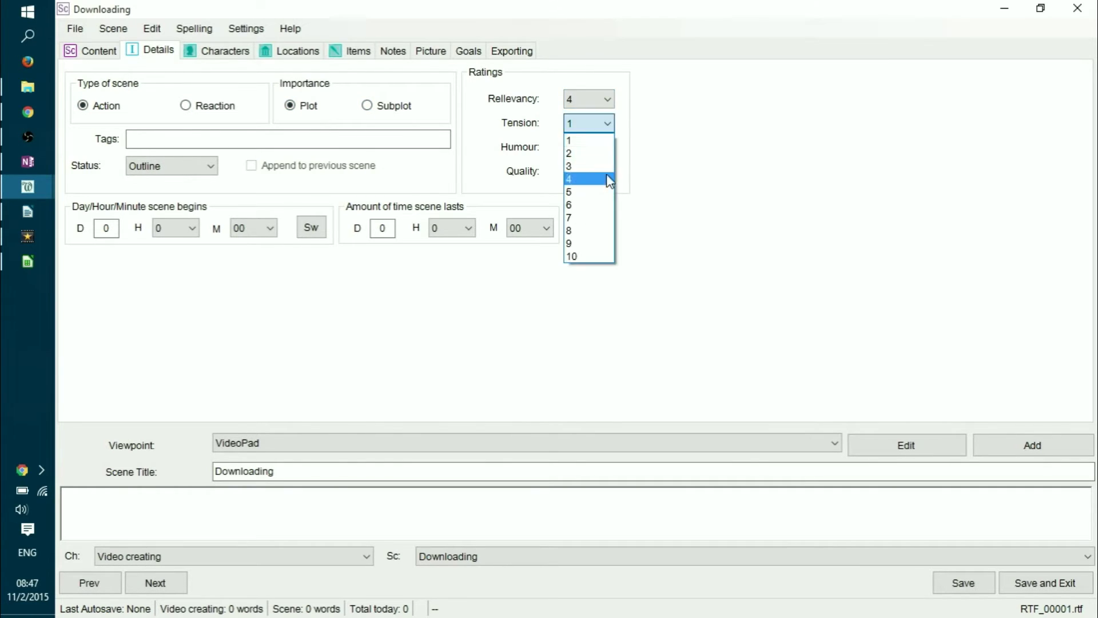
pyautogui.click(609, 179)
pyautogui.click(606, 148)
pyautogui.click(603, 165)
pyautogui.click(596, 150)
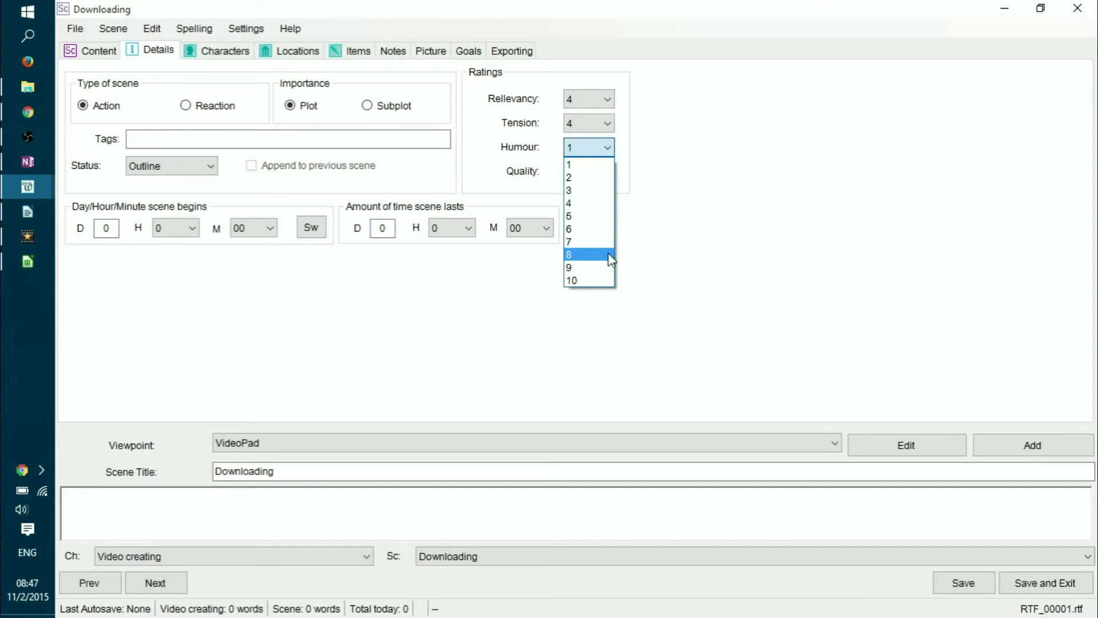
pyautogui.click(608, 254)
pyautogui.click(609, 174)
pyautogui.click(605, 254)
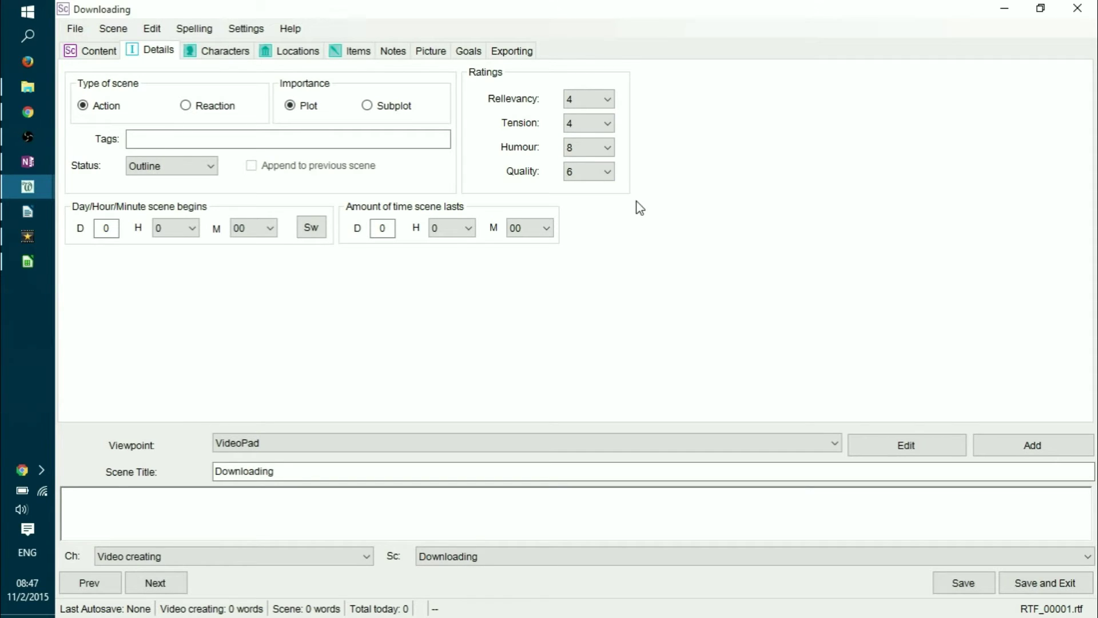
pyautogui.click(220, 50)
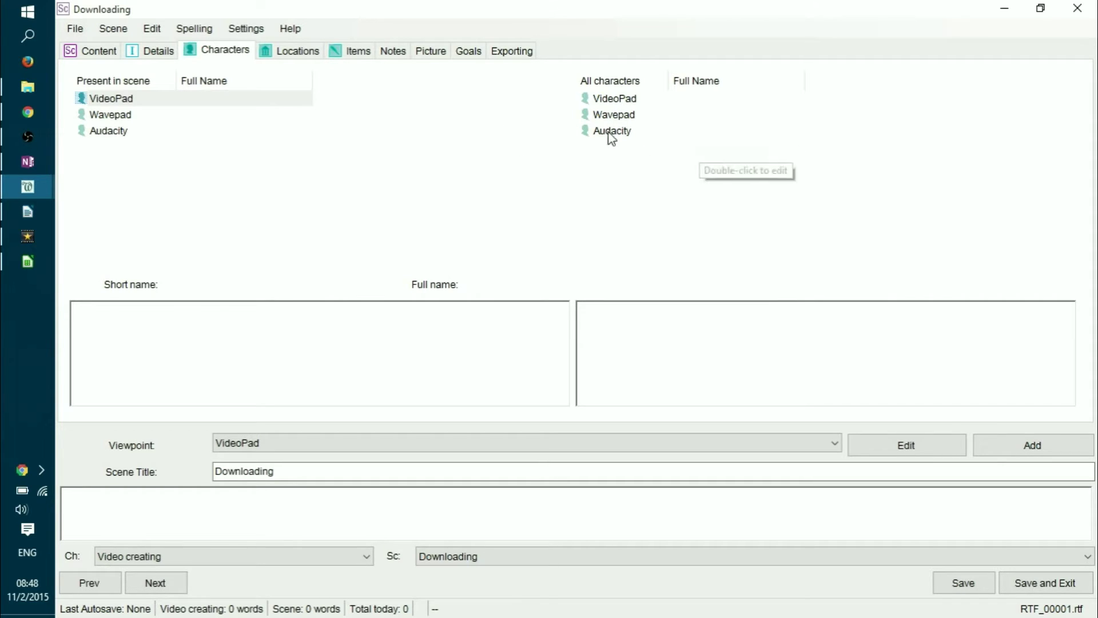
pyautogui.doubleClick(636, 99)
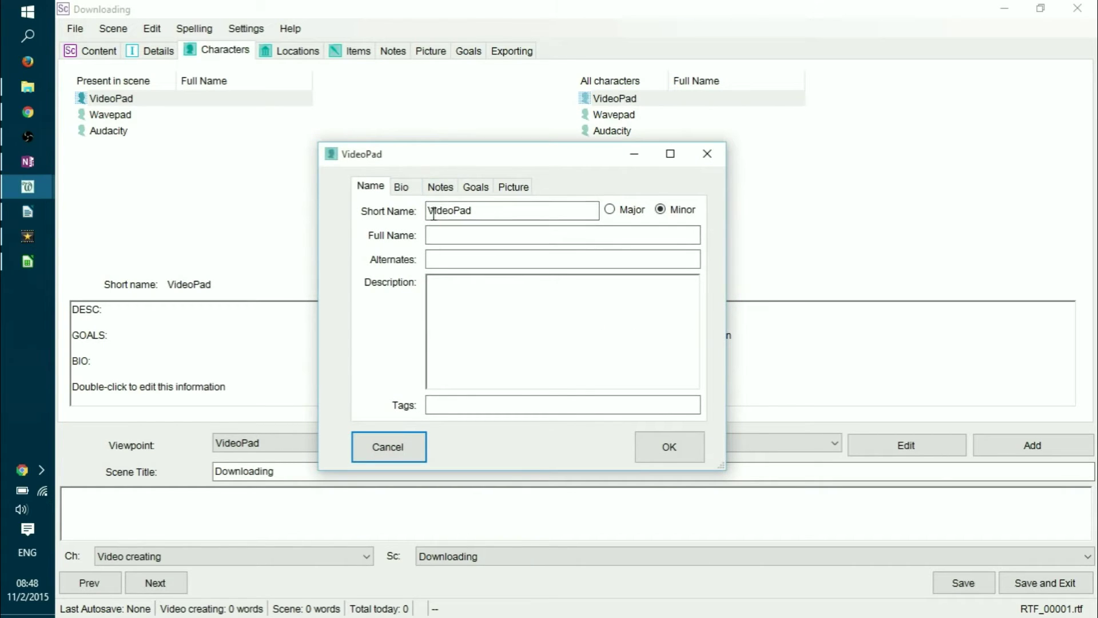
# Check VideoPad's alternate names and tags fields, leaving it marked as a Minor character.
pyautogui.click(495, 259)
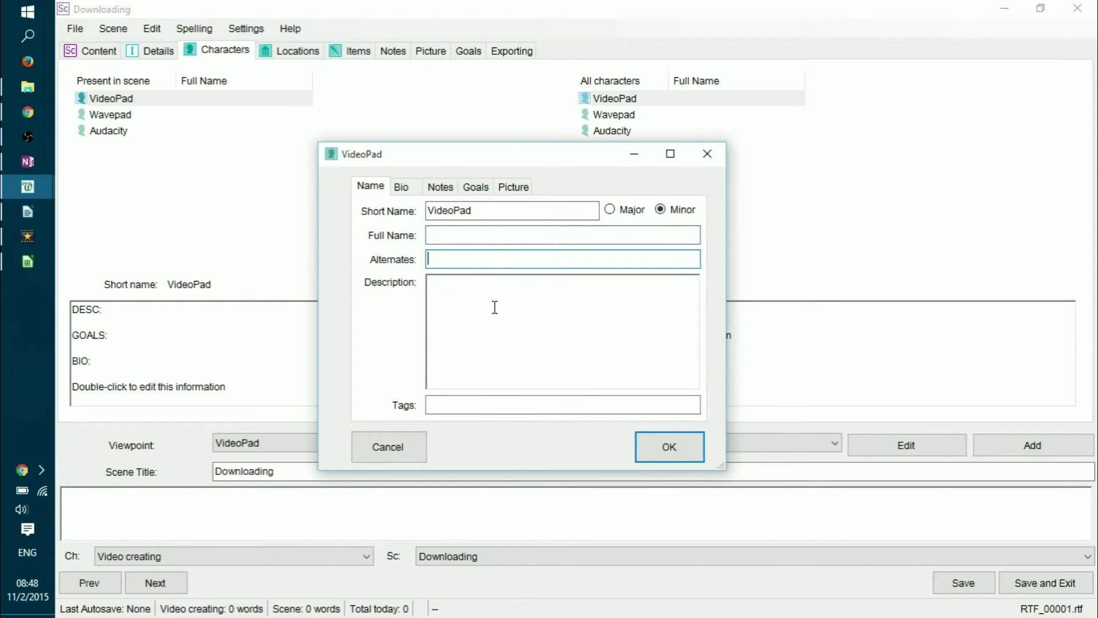
pyautogui.click(498, 402)
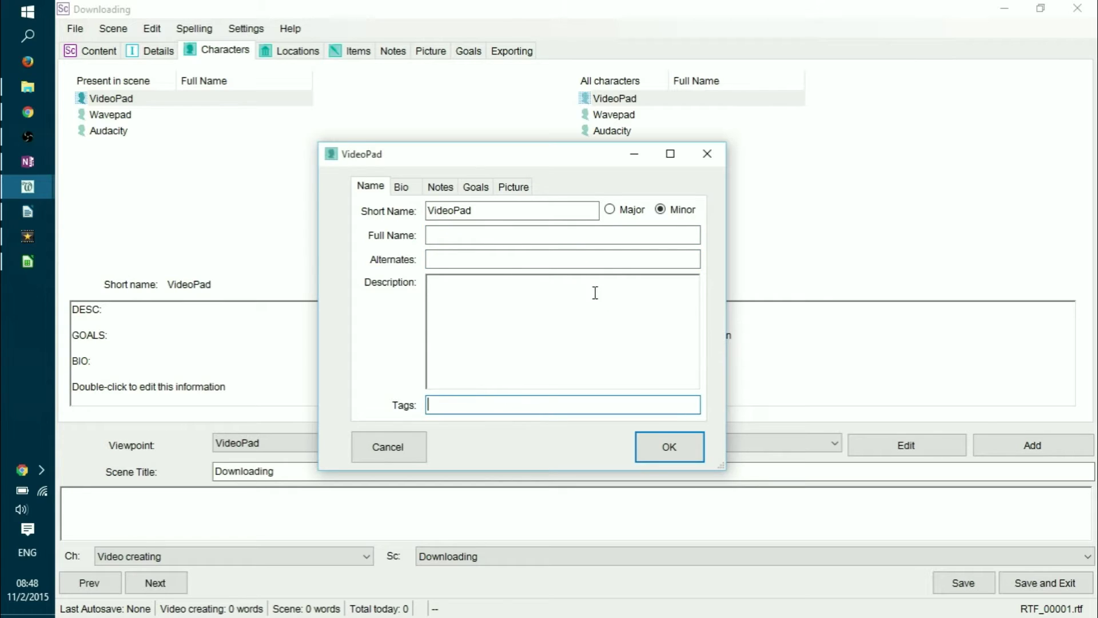
pyautogui.click(621, 212)
pyautogui.click(673, 213)
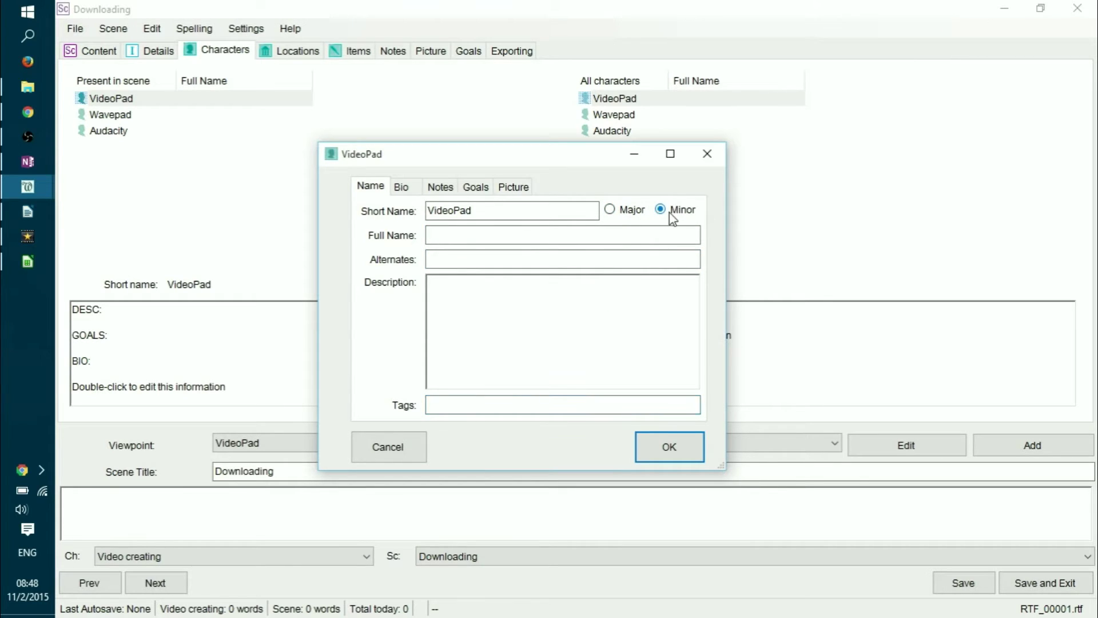
# Review VideoPad's Bio, Notes, Goals and Picture tabs, then close the profile.
pyautogui.click(410, 191)
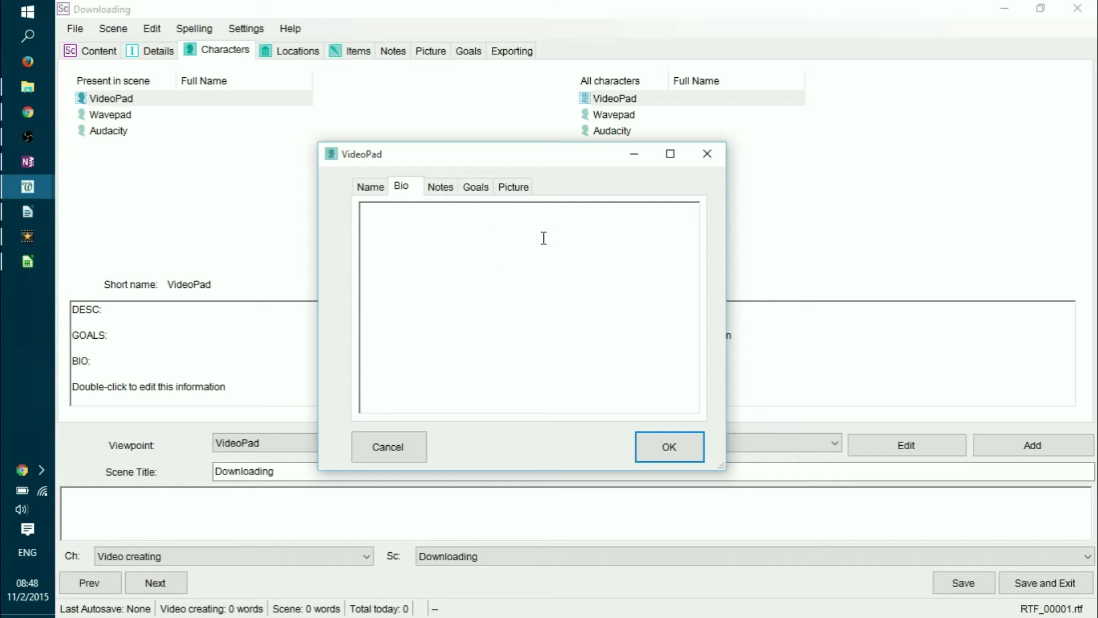
pyautogui.click(440, 187)
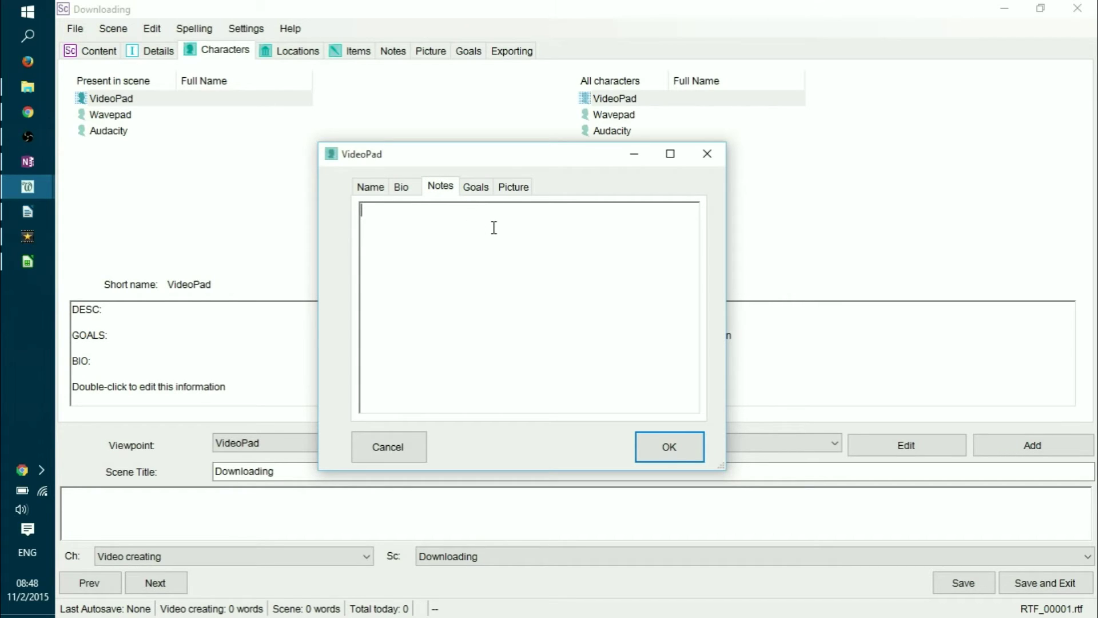
pyautogui.click(478, 187)
pyautogui.click(513, 187)
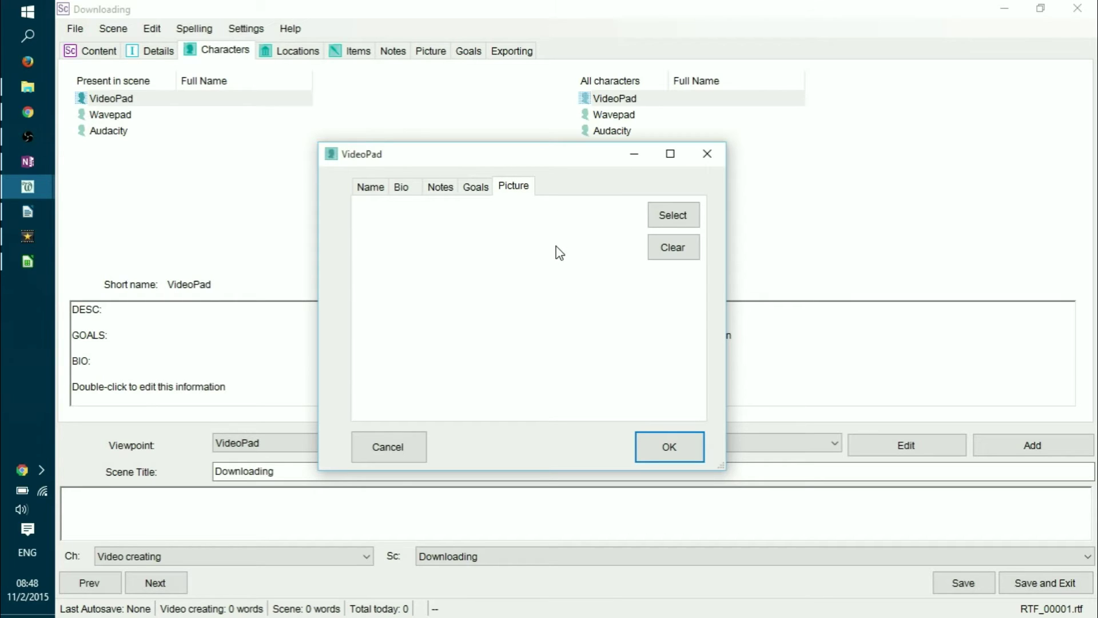
pyautogui.click(707, 154)
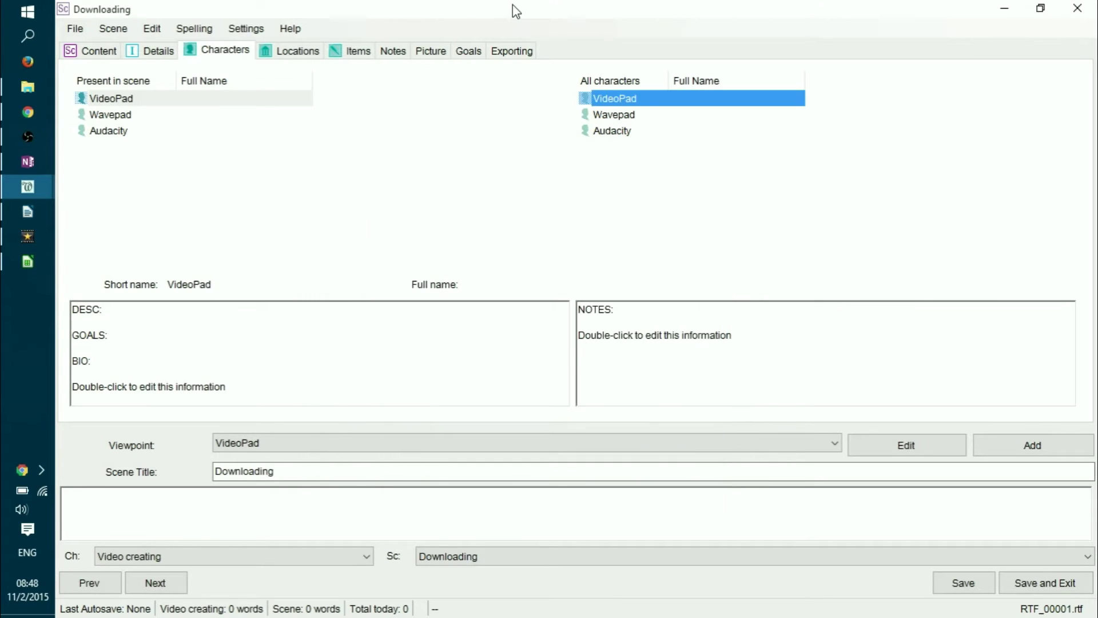
# Show the scene's locations and inspect the Internet location's AKA field and picture.
pyautogui.click(300, 54)
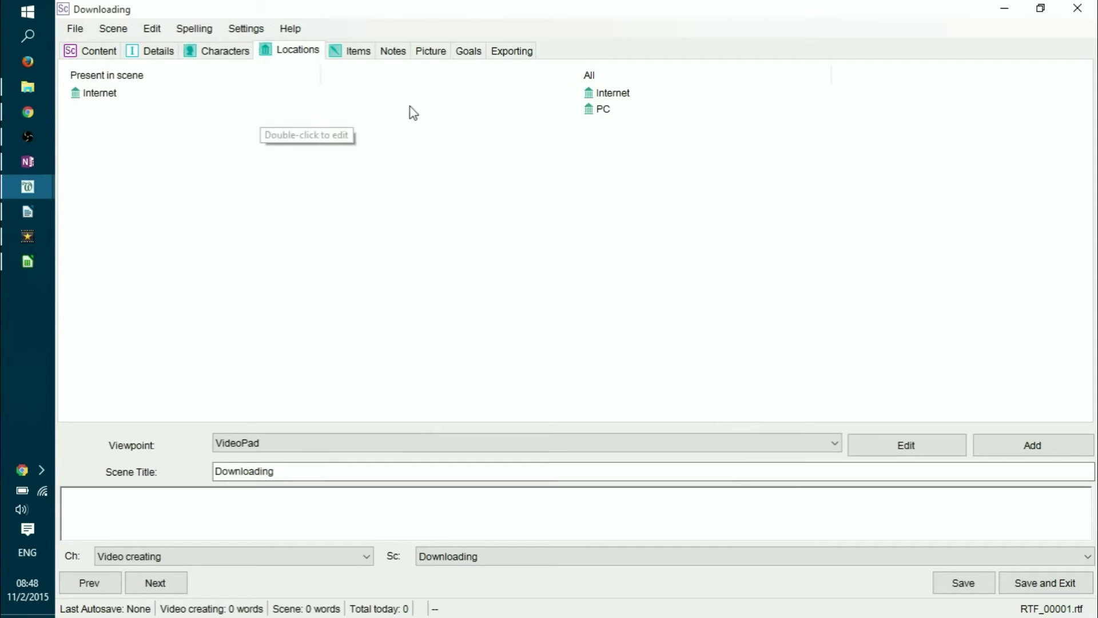
pyautogui.doubleClick(618, 95)
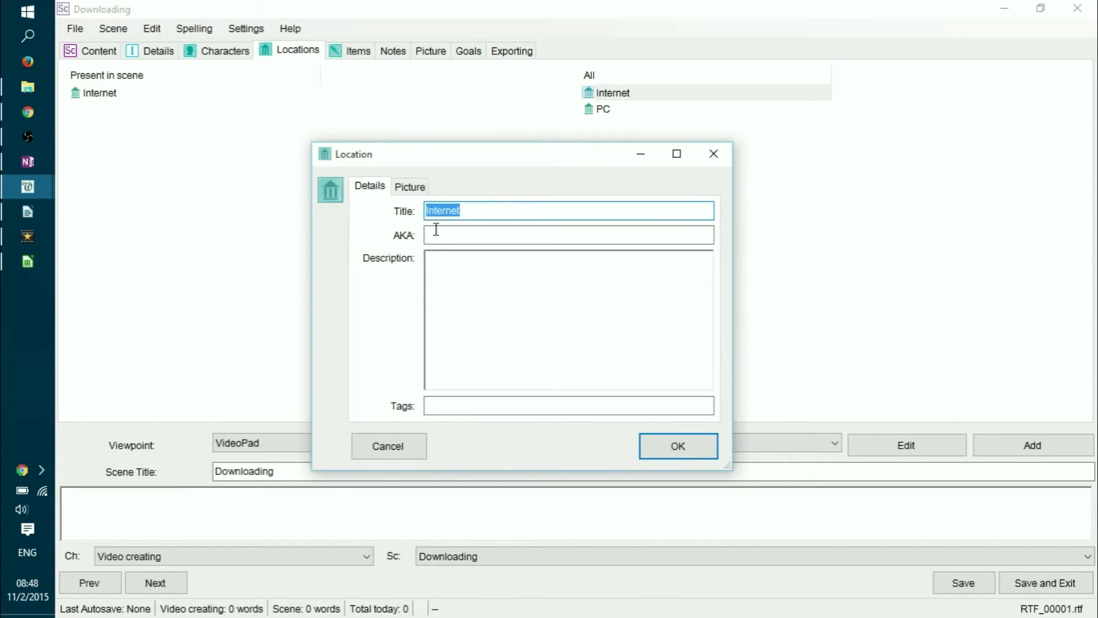
pyautogui.click(473, 236)
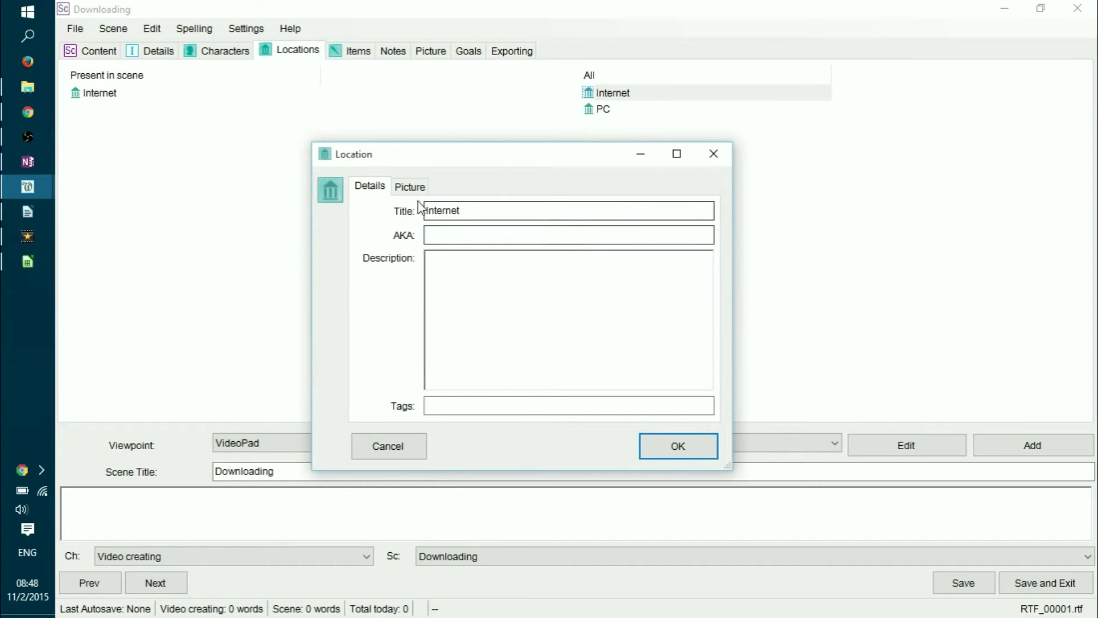
pyautogui.click(410, 187)
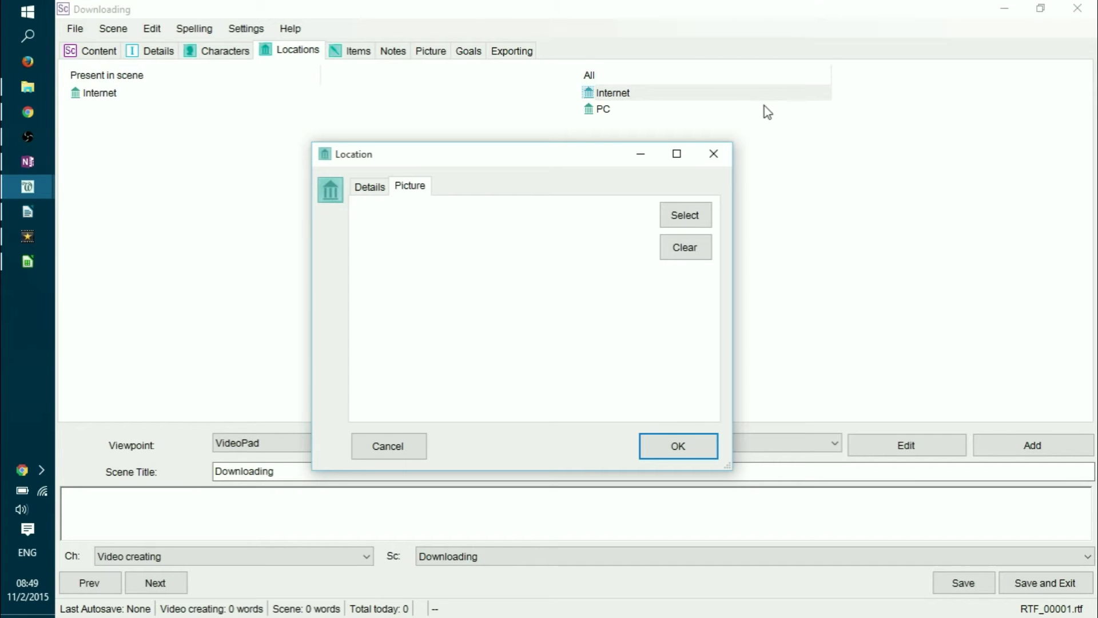
pyautogui.click(722, 156)
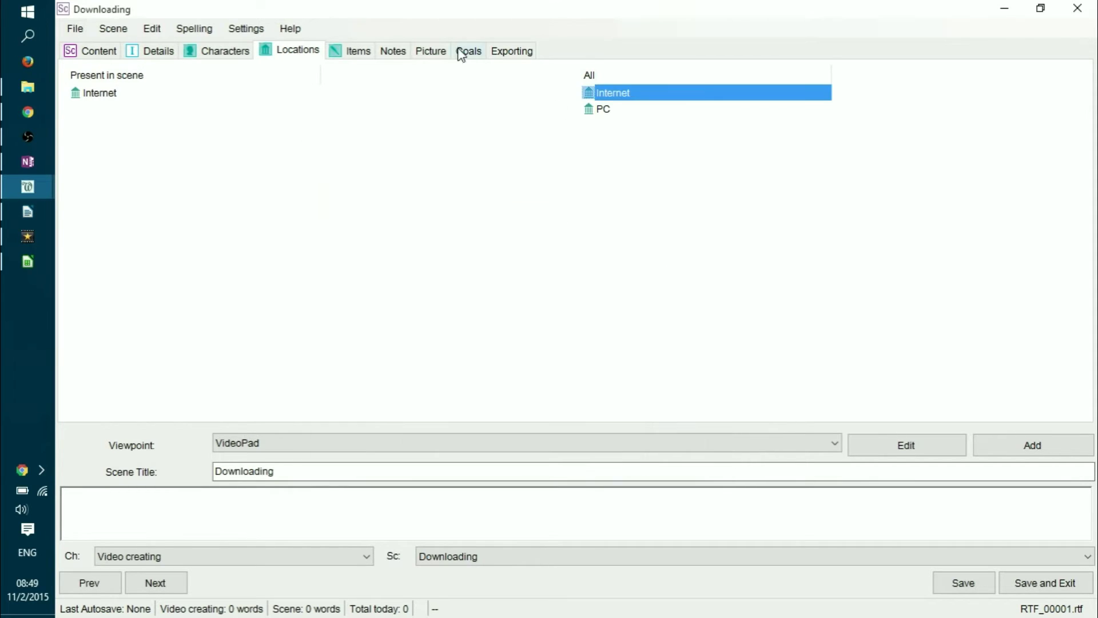
# Look through the scene's Items, Notes and Picture tabs.
pyautogui.click(360, 57)
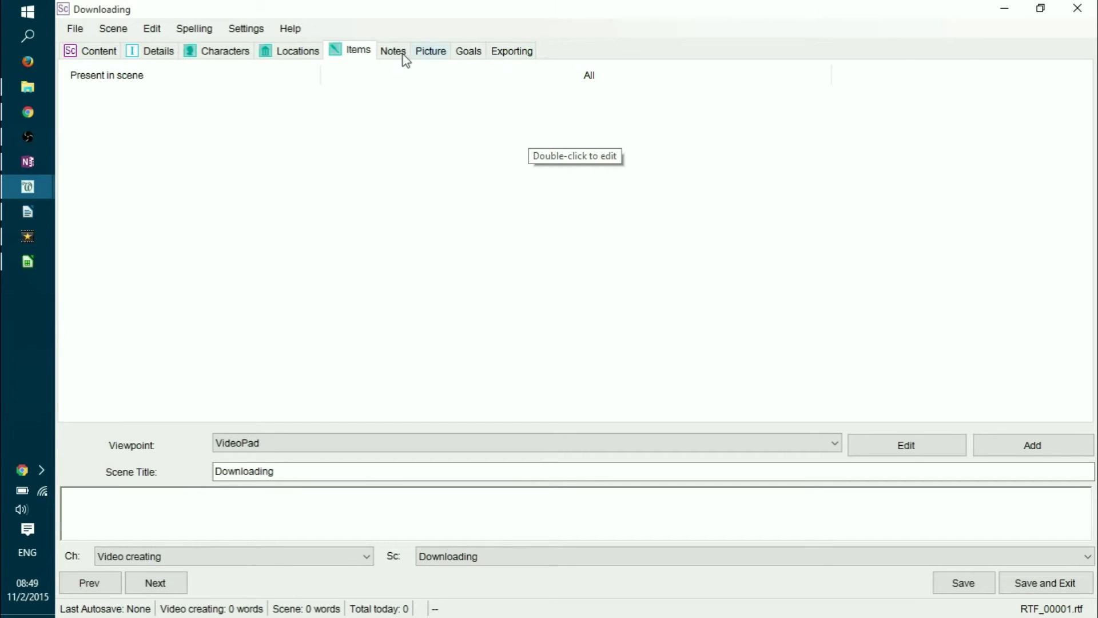
pyautogui.click(384, 54)
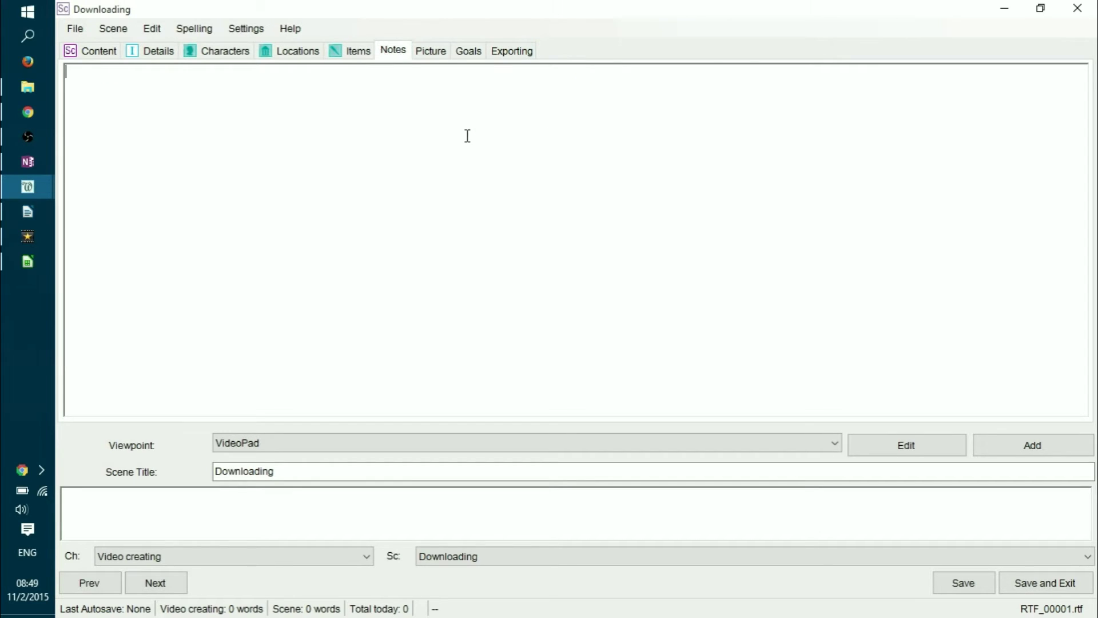
pyautogui.click(433, 53)
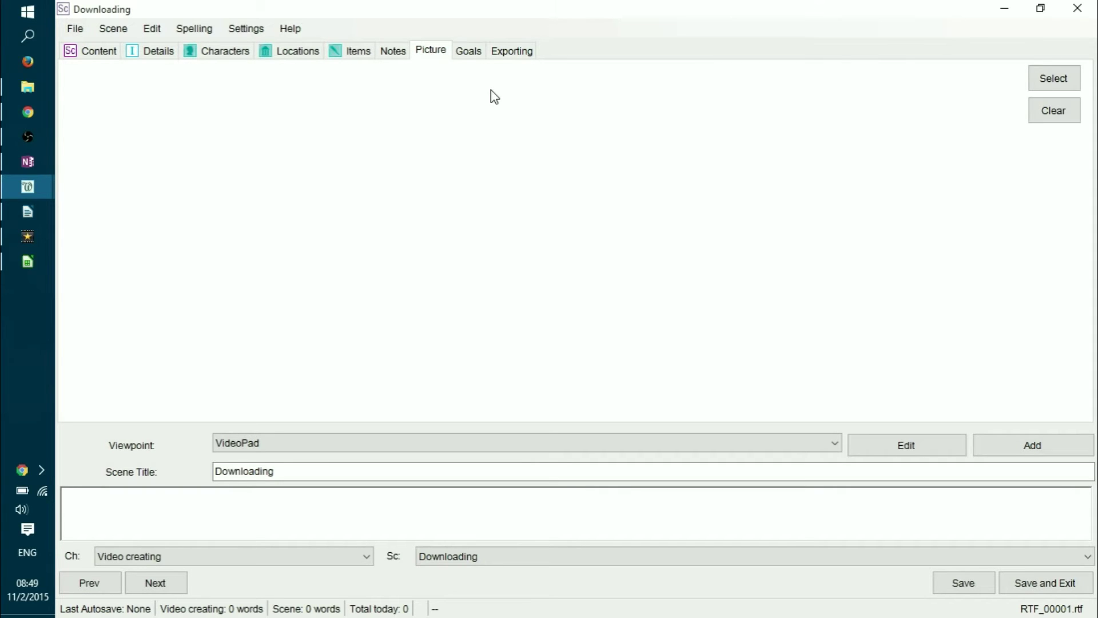
# Enter goal 'describe the tools' and outcome 'toosl are used' on the Goals tab.
pyautogui.click(479, 52)
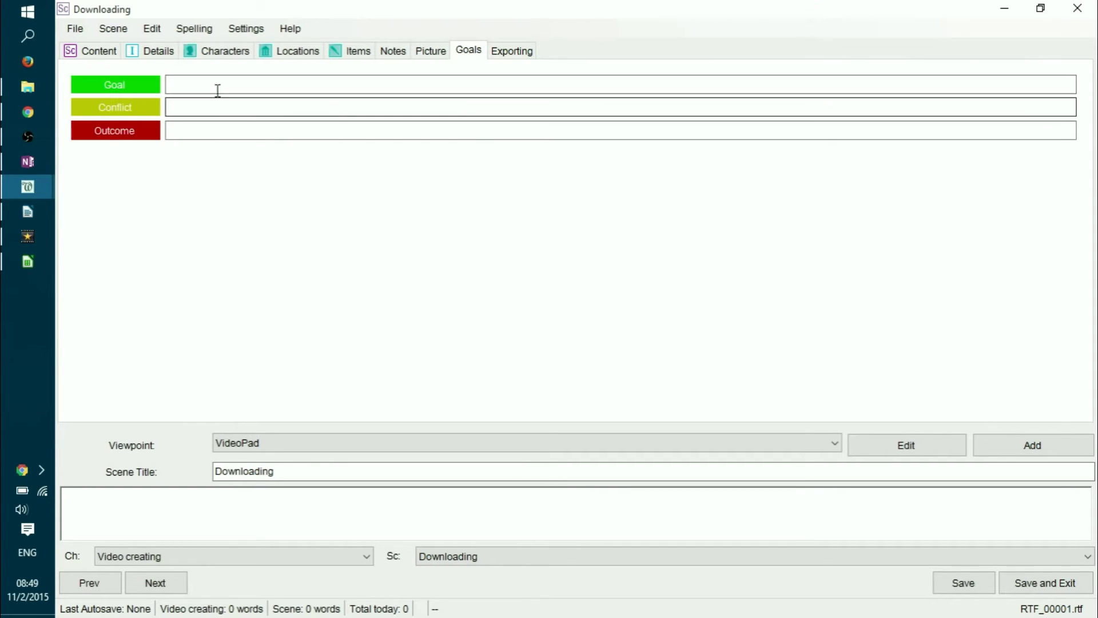
pyautogui.write('des')
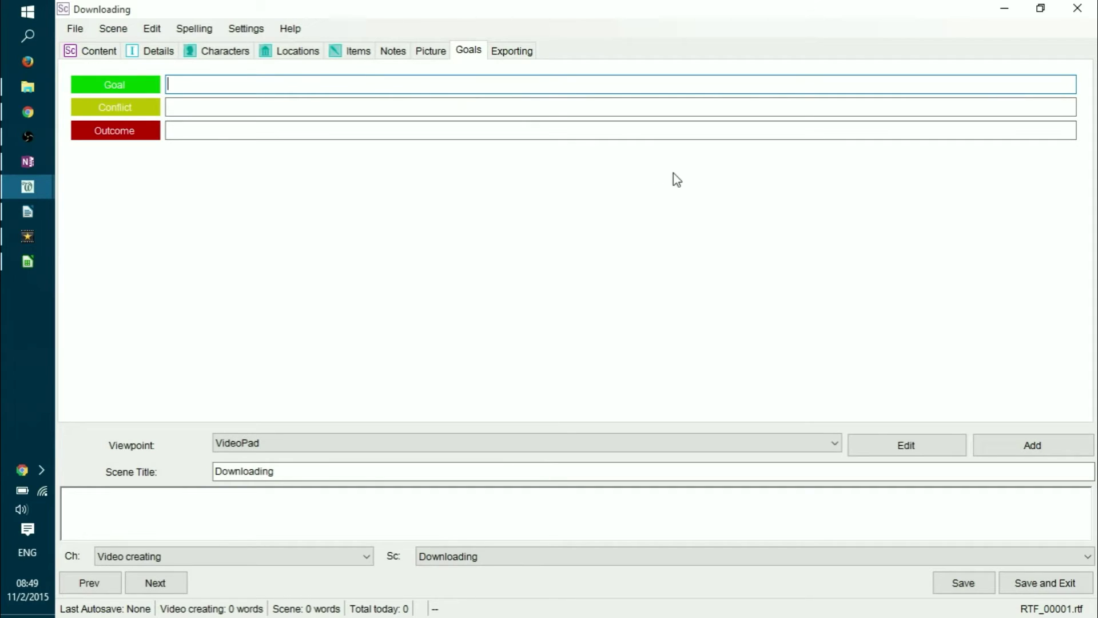
pyautogui.write('cribe the tools')
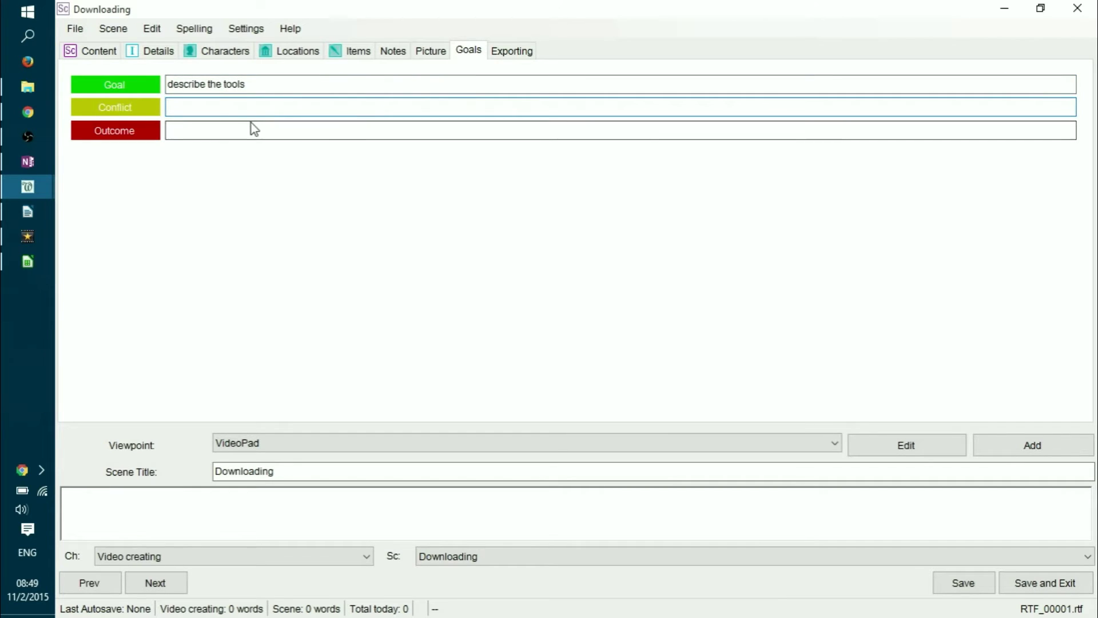
pyautogui.click(266, 136)
pyautogui.write('too')
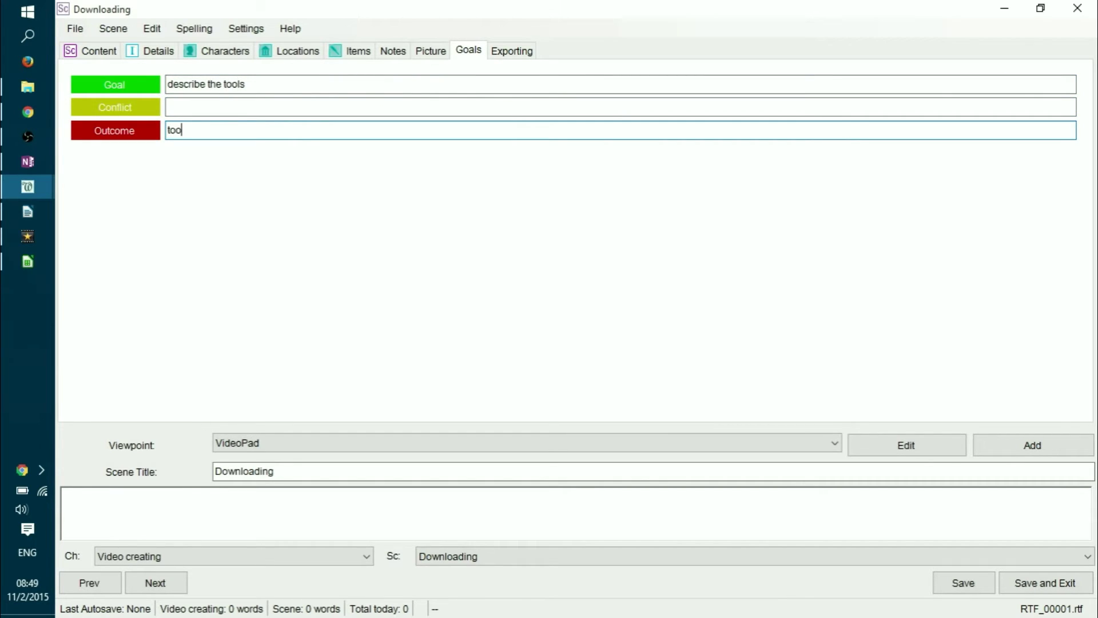
pyautogui.write('sl are used')
# Keep the scene's export setting at Always, then close the editor, saving changes.
pyautogui.click(531, 52)
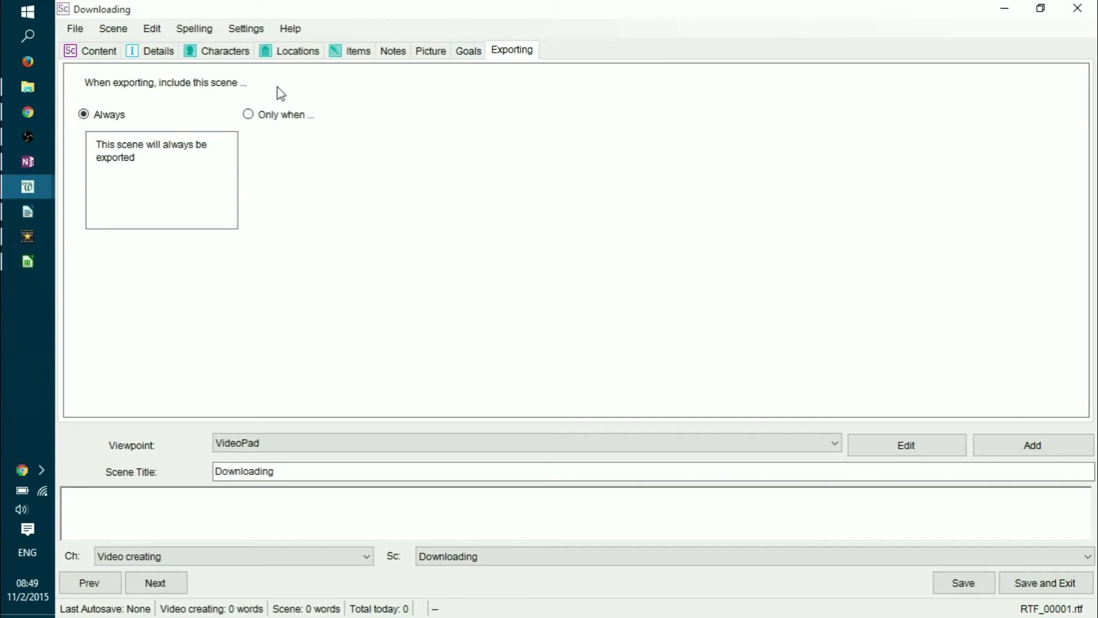
pyautogui.click(297, 117)
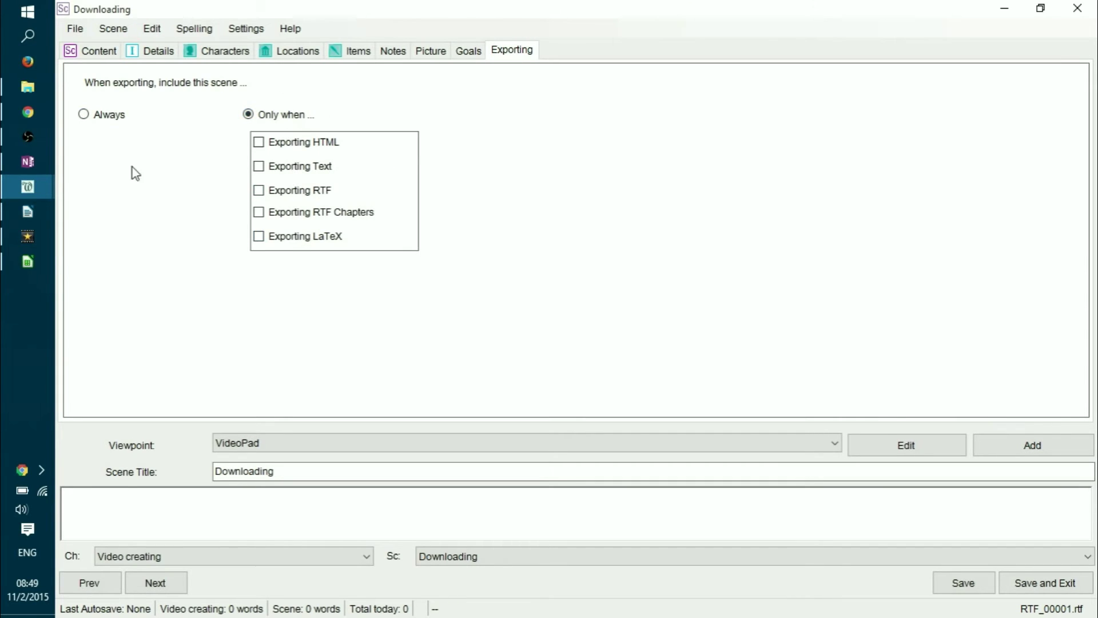
pyautogui.click(112, 115)
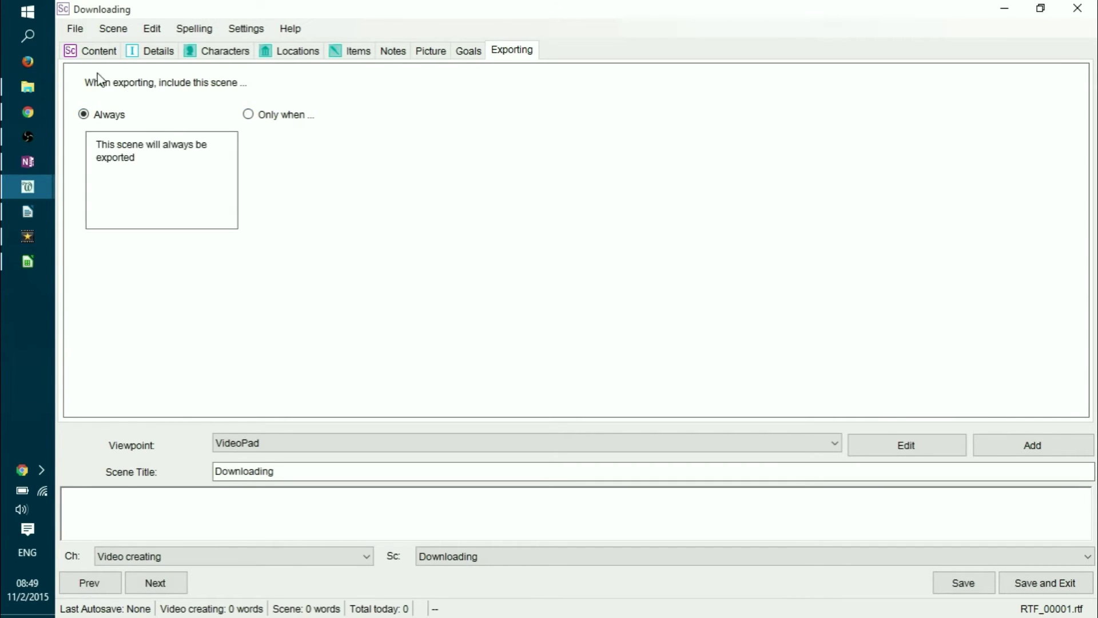
pyautogui.click(1078, 10)
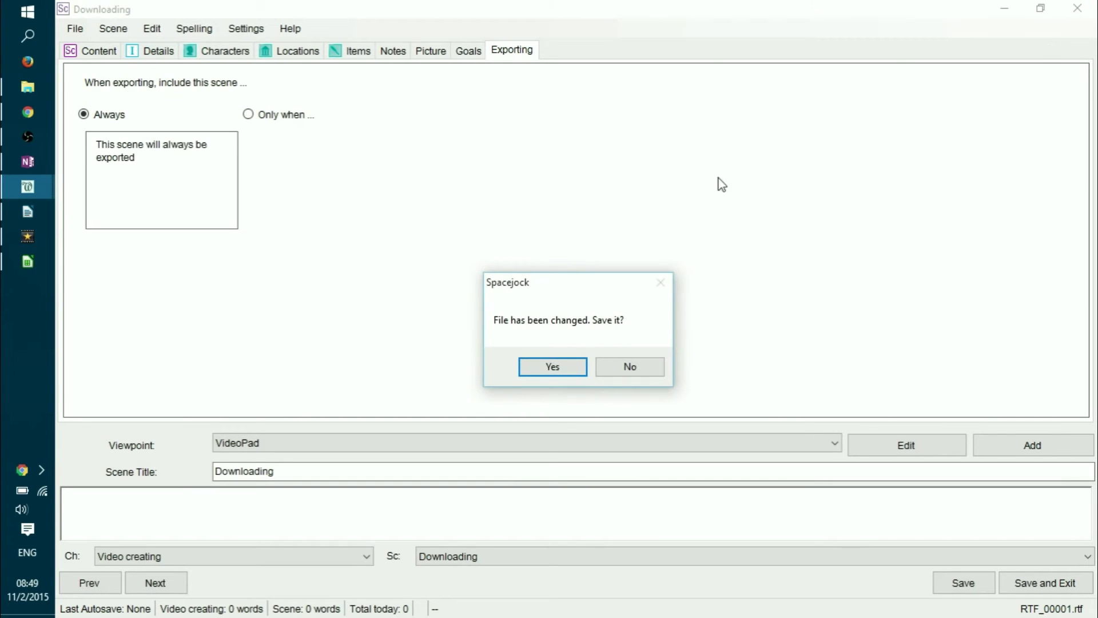
pyautogui.click(569, 368)
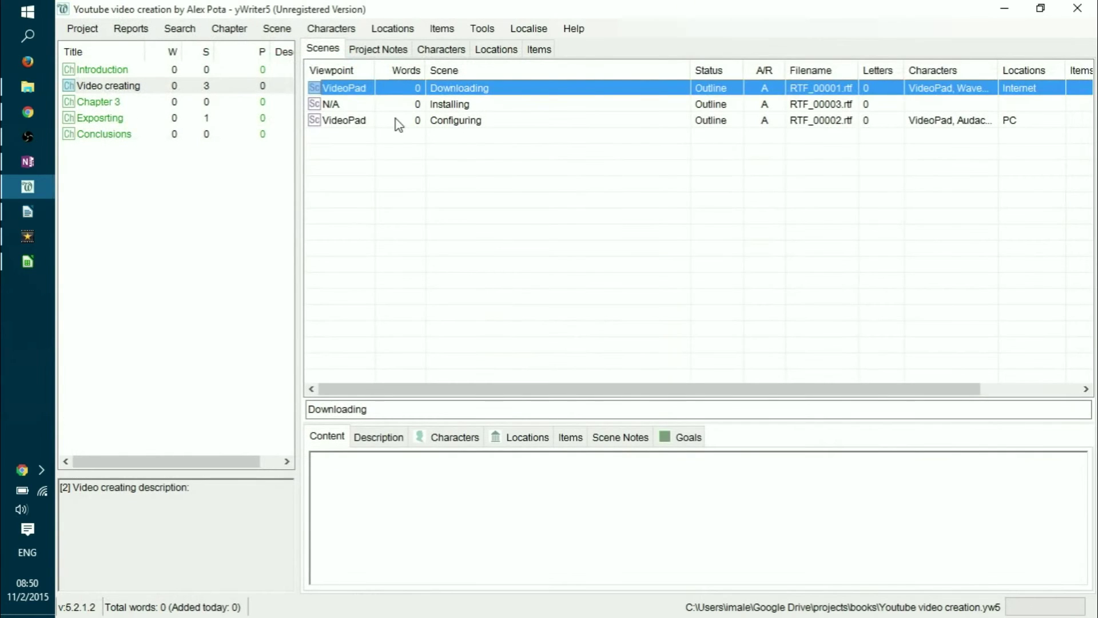
pyautogui.click(140, 29)
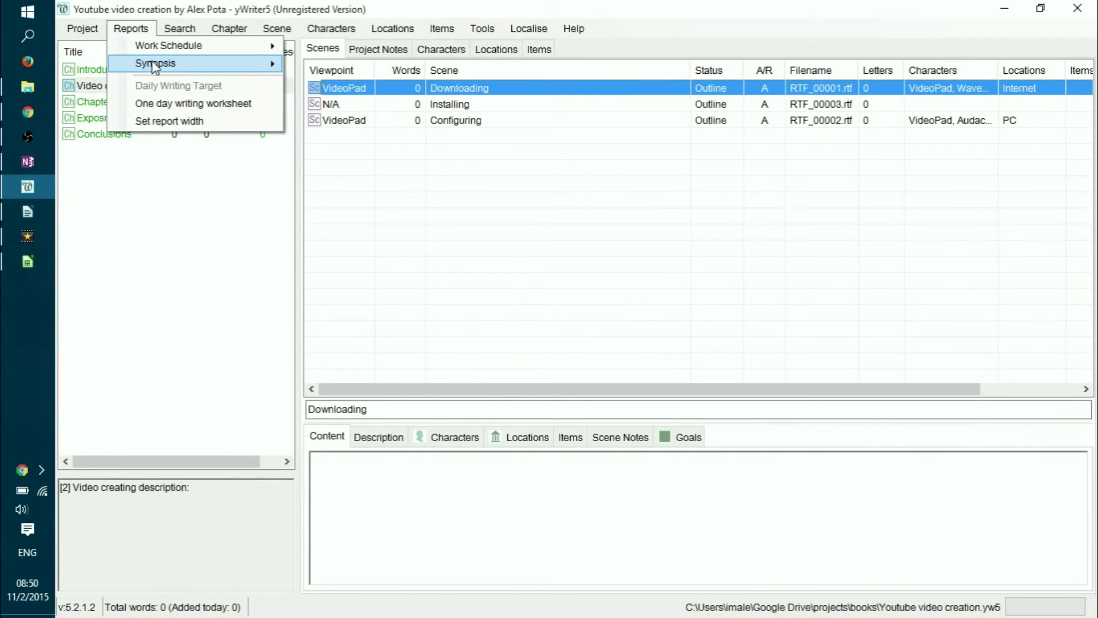
pyautogui.moveTo(153, 64)
pyautogui.click(354, 101)
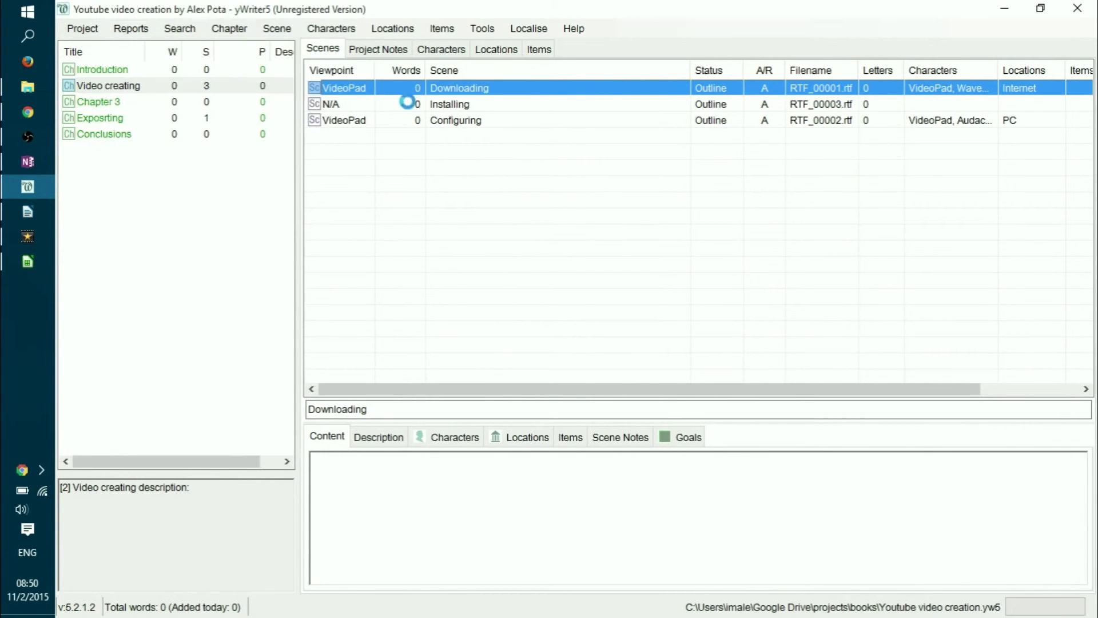
pyautogui.click(737, 477)
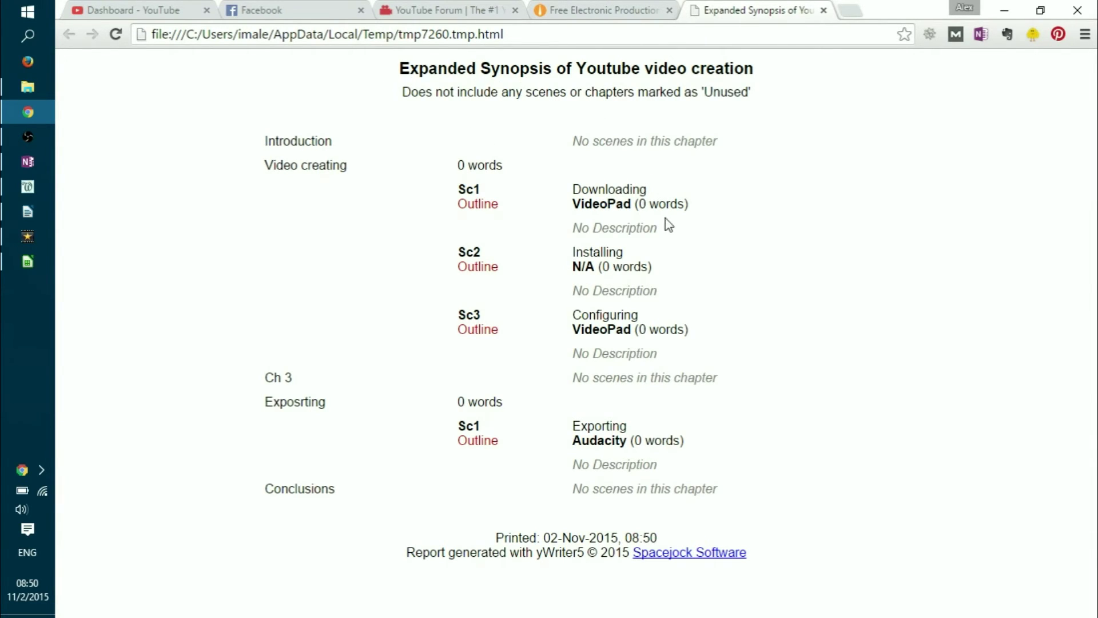
pyautogui.click(824, 10)
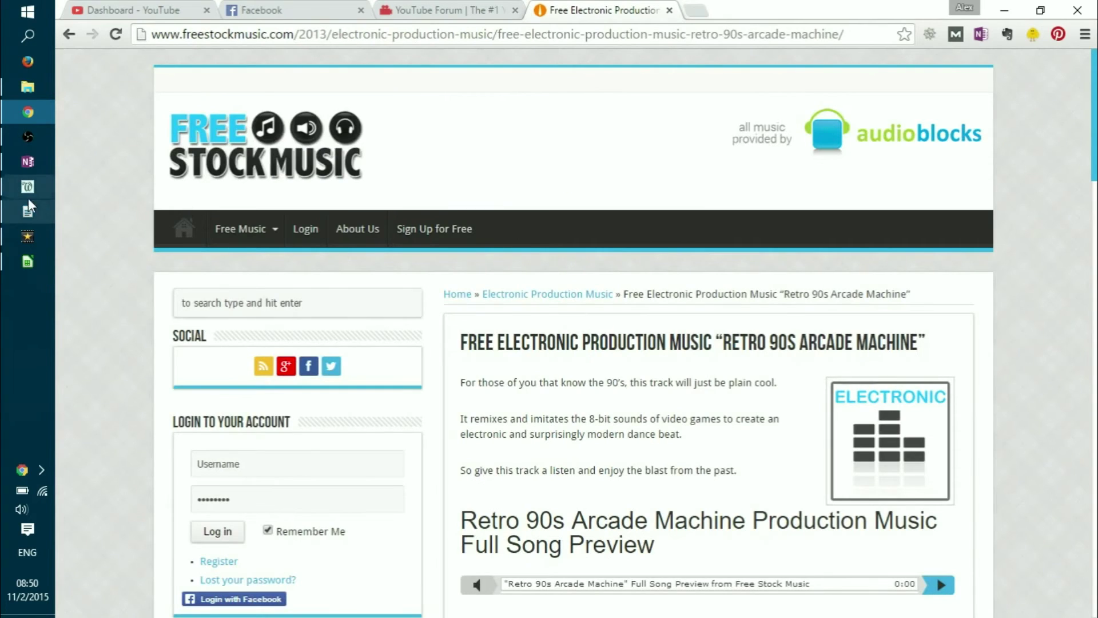
pyautogui.click(28, 189)
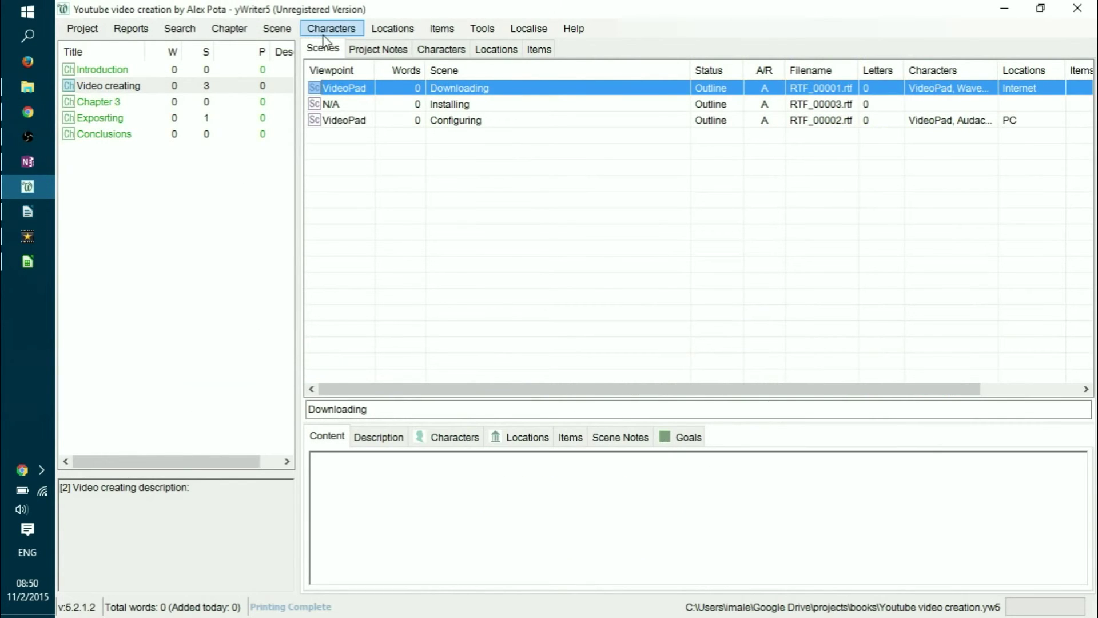
pyautogui.click(135, 28)
pyautogui.moveTo(174, 30)
pyautogui.moveTo(131, 28)
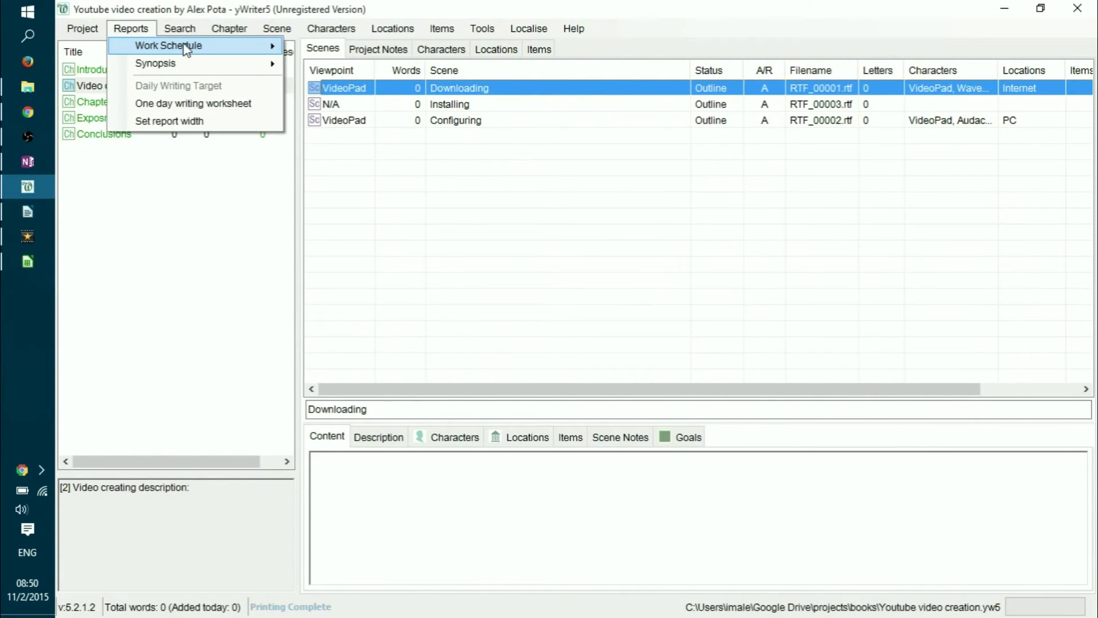
pyautogui.moveTo(186, 48)
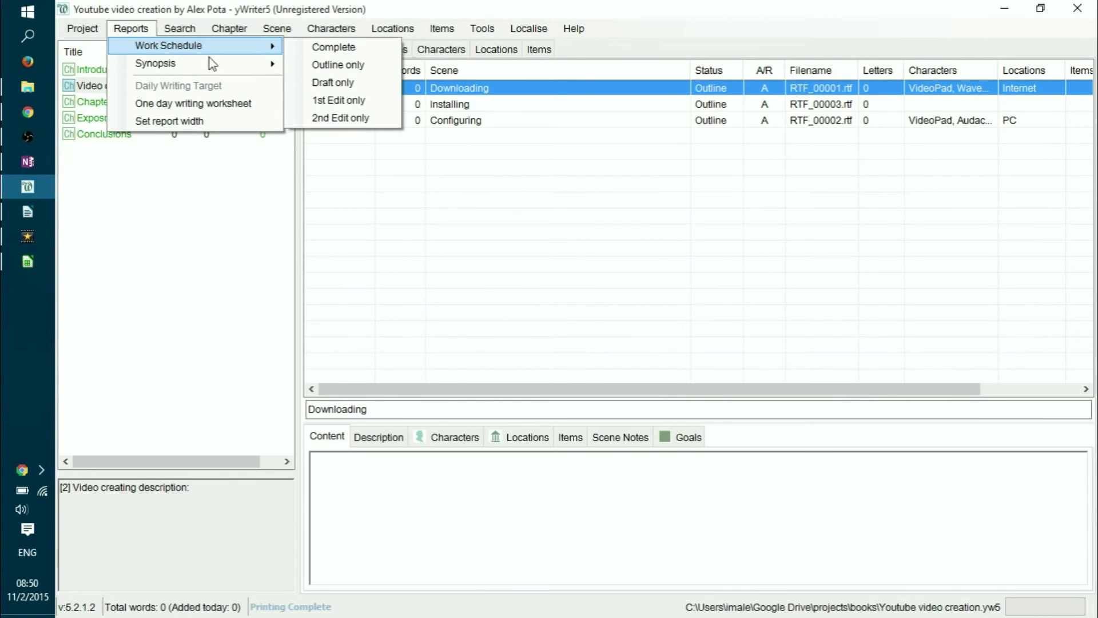
pyautogui.click(407, 203)
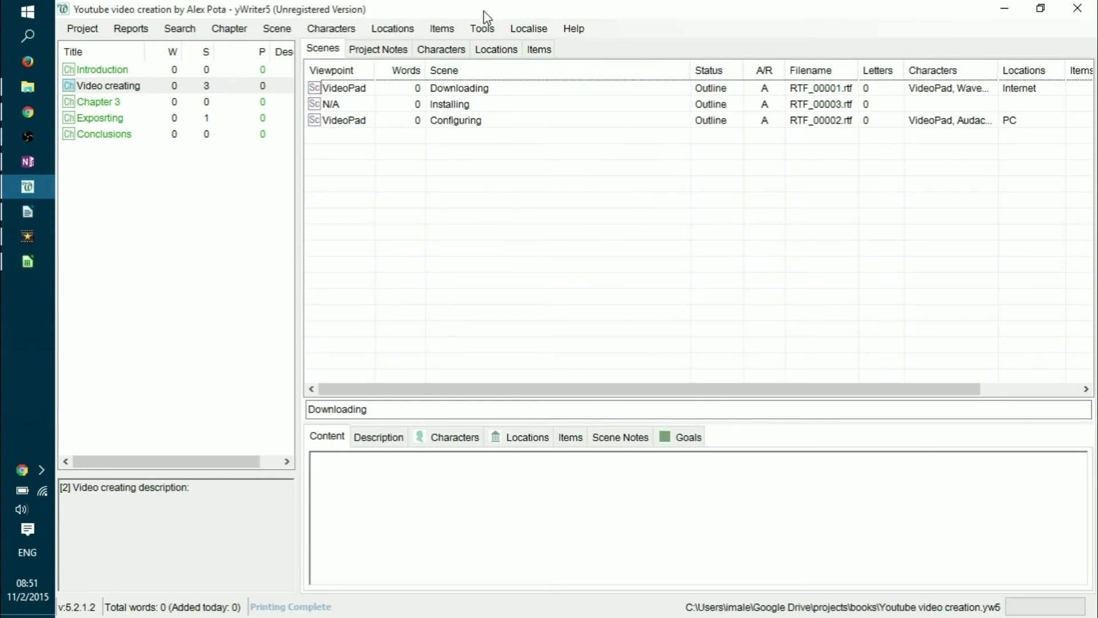
pyautogui.click(489, 31)
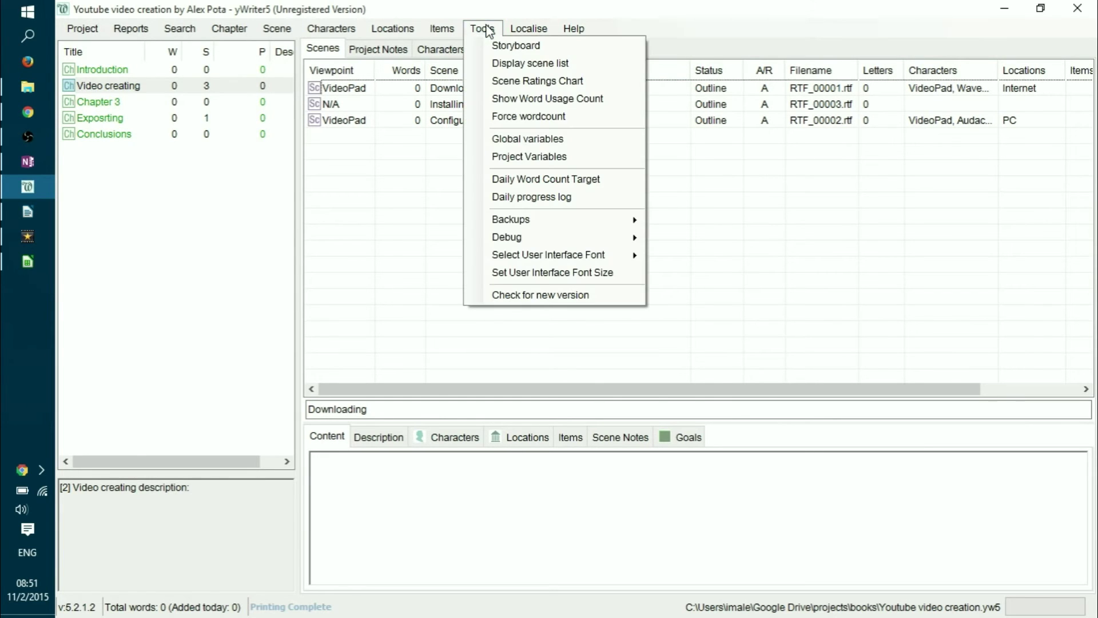
pyautogui.click(524, 45)
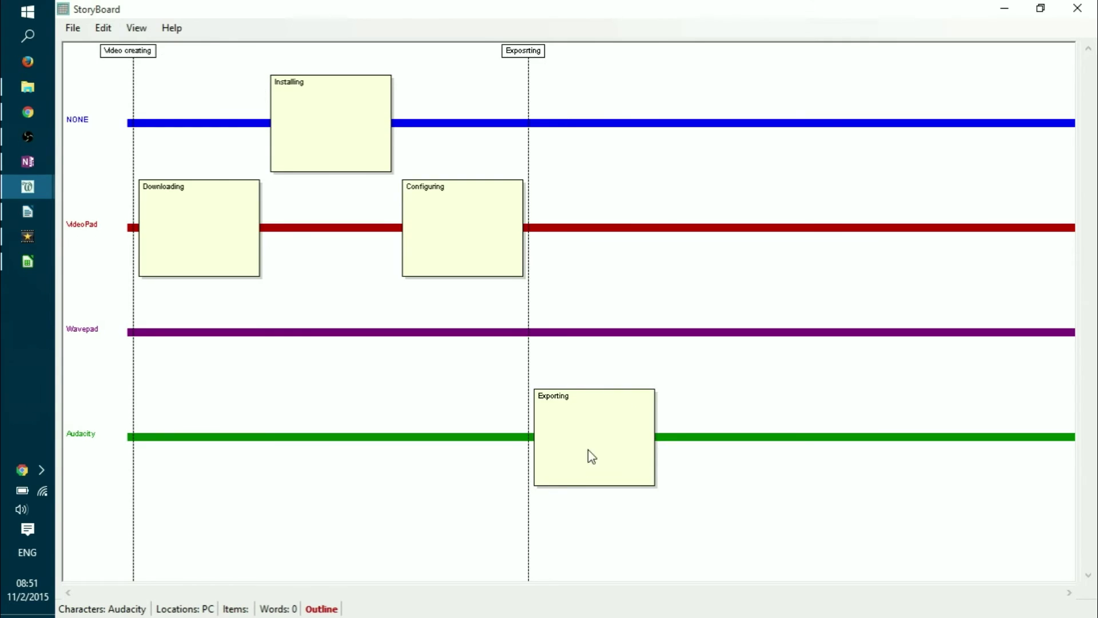
pyautogui.moveTo(588, 452); pyautogui.dragTo(582, 395)
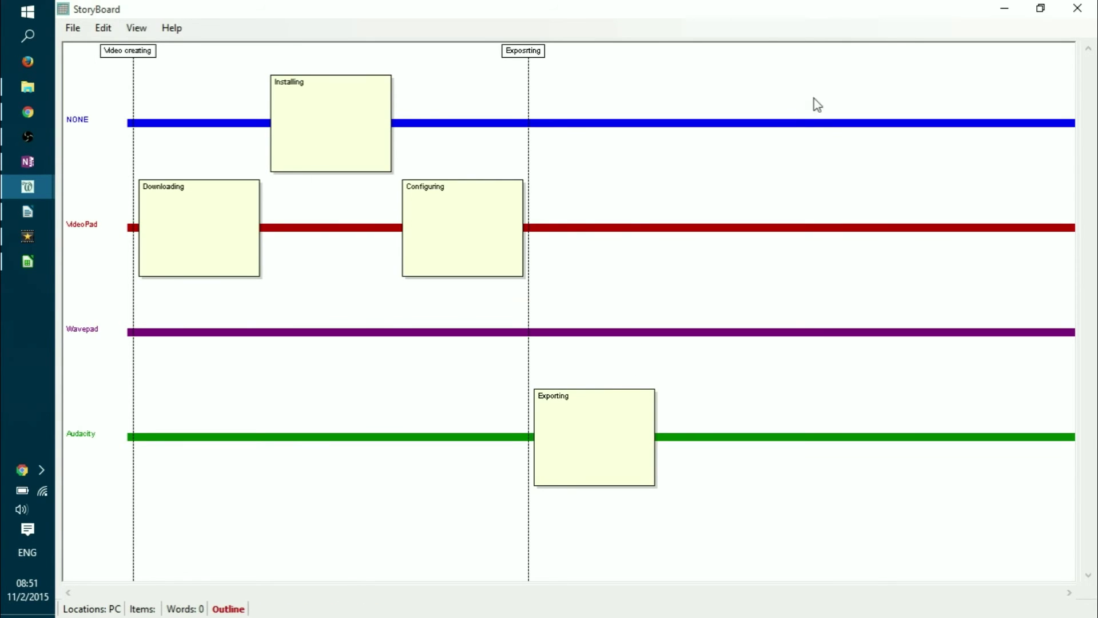
pyautogui.click(1078, 9)
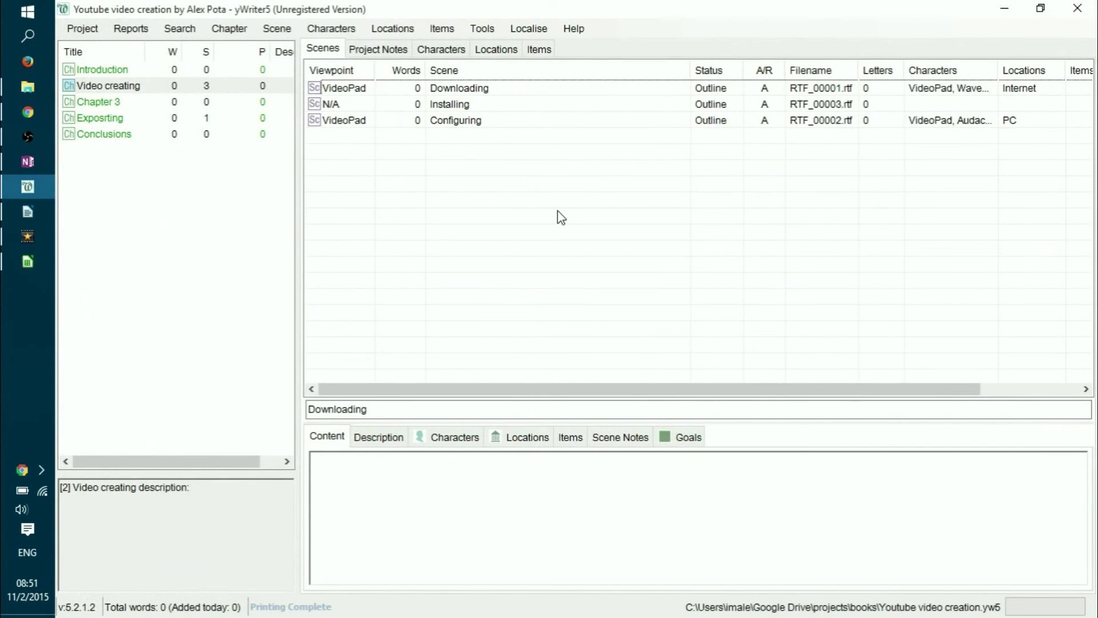
# Reopen the Downloading scene and type 'Sdifjsdiofj' and 'Sd;fkjdsfklsjdflk' on separate lines.
pyautogui.doubleClick(450, 94)
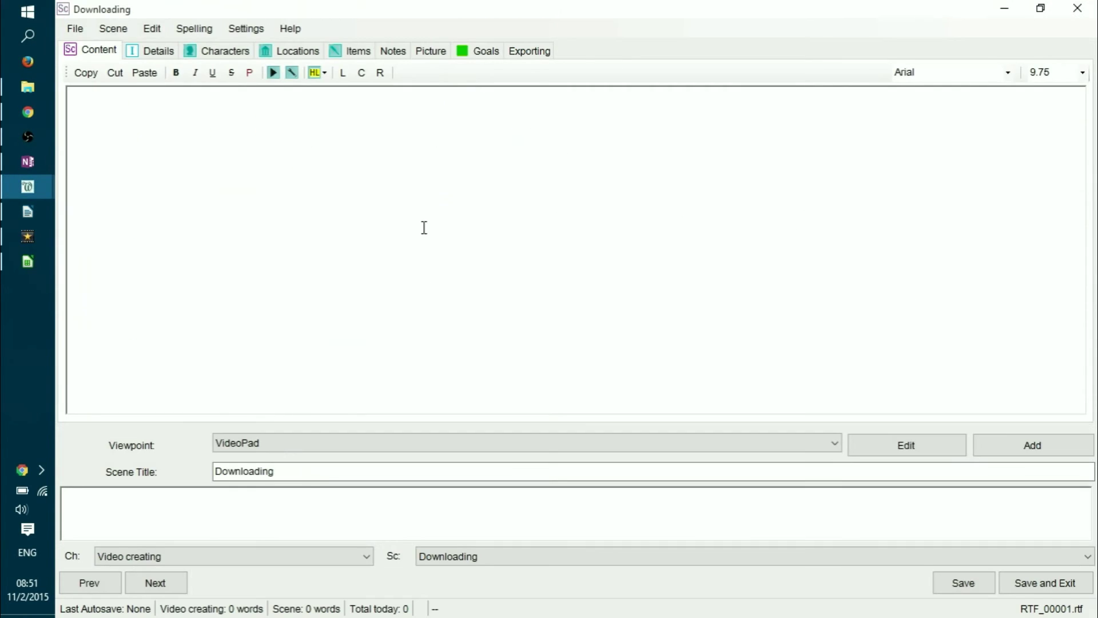
pyautogui.write('Sdifjsdiofj')
pyautogui.press('Return')
pyautogui.write('Sd;fkjdsfklsjdflk')
pyautogui.press('Return')
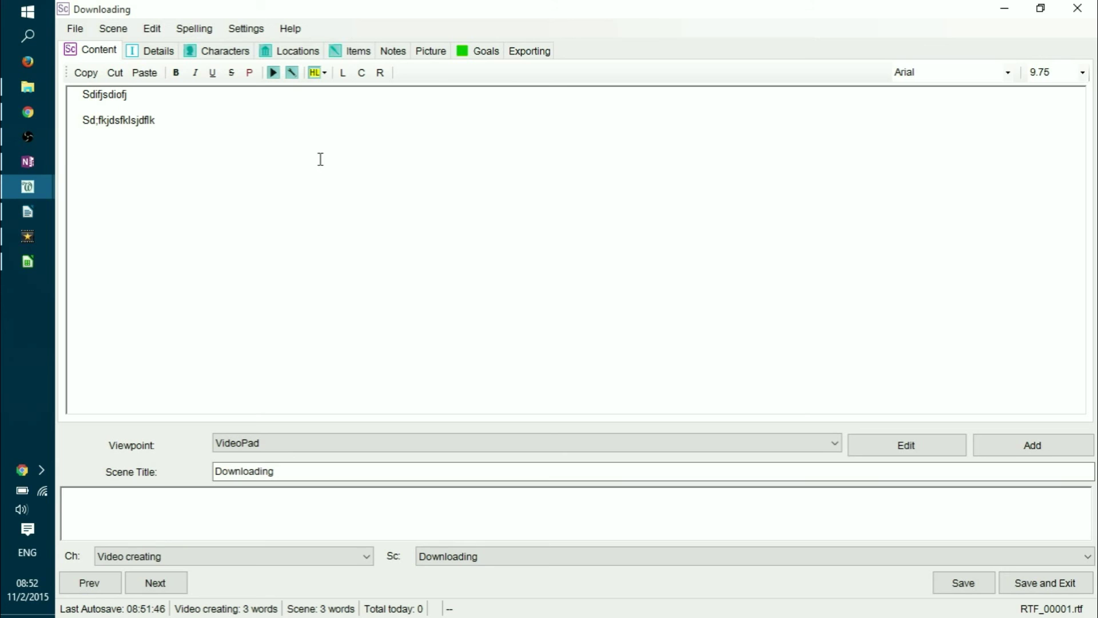
# Snap the Downloading editor to the right half and the project window to the left.
pyautogui.doubleClick(589, 12)
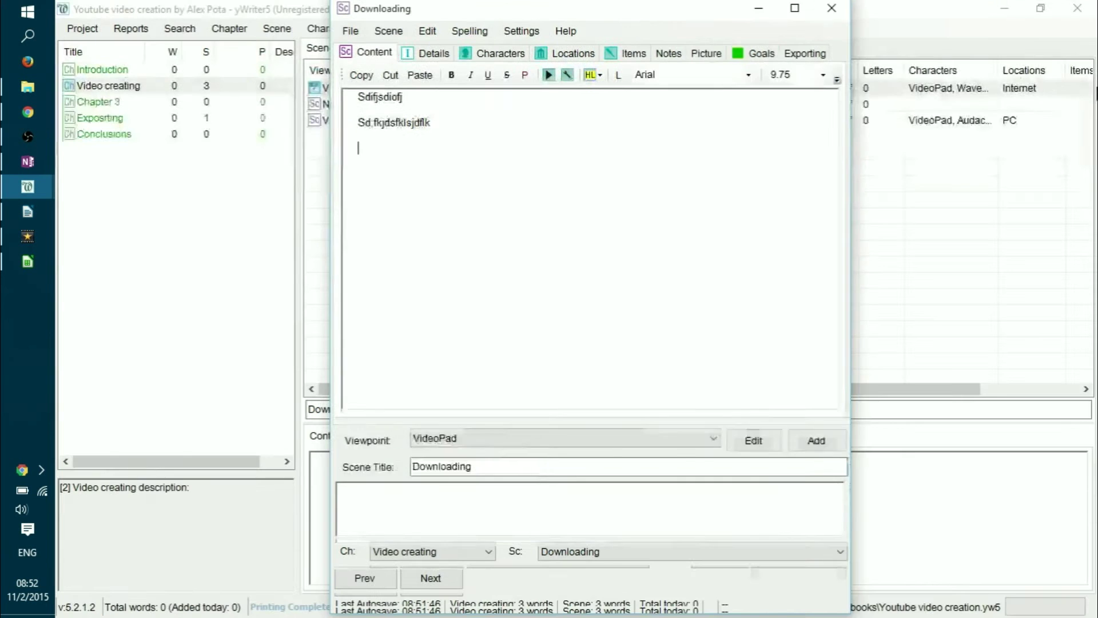
pyautogui.press('super+Right')
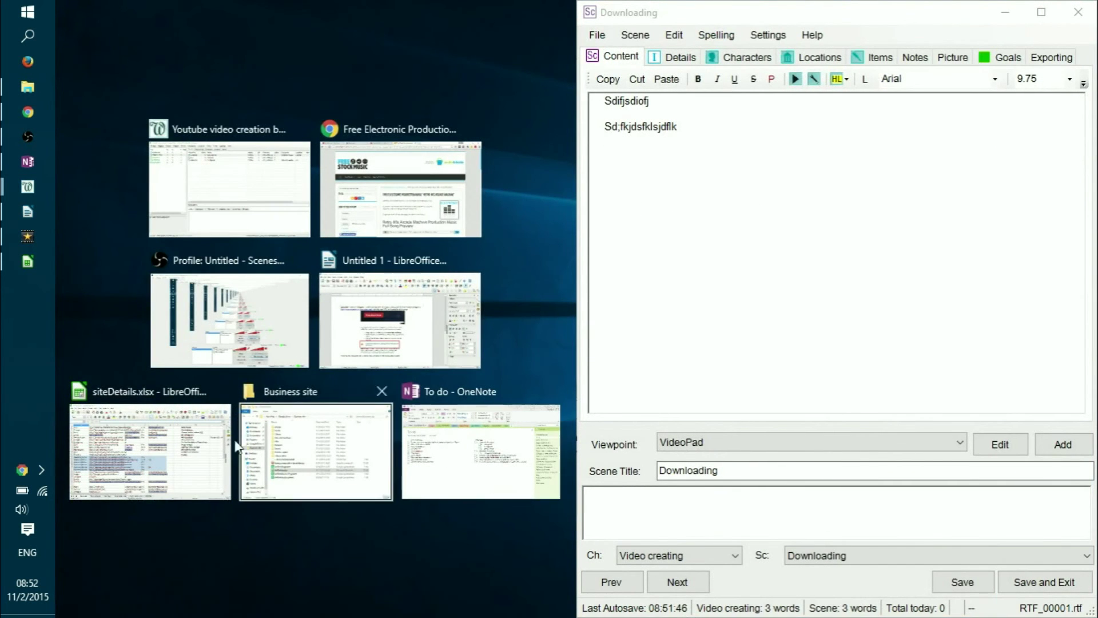
pyautogui.click(255, 212)
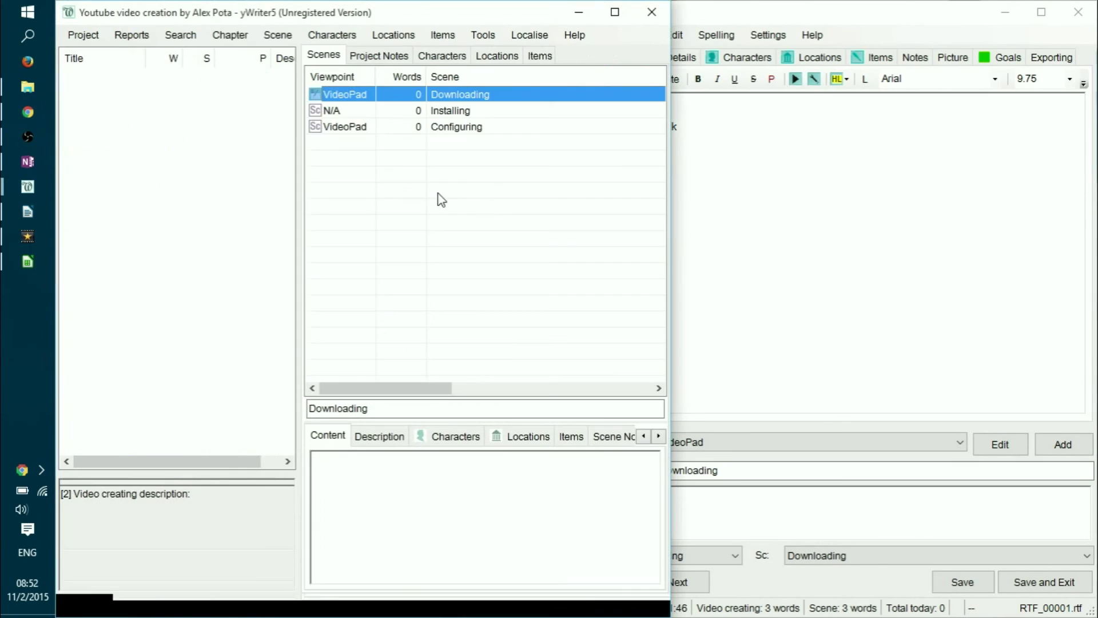
# Open the Installing scene's editor beside Downloading, then close it again.
pyautogui.click(394, 109)
pyautogui.doubleClick(397, 109)
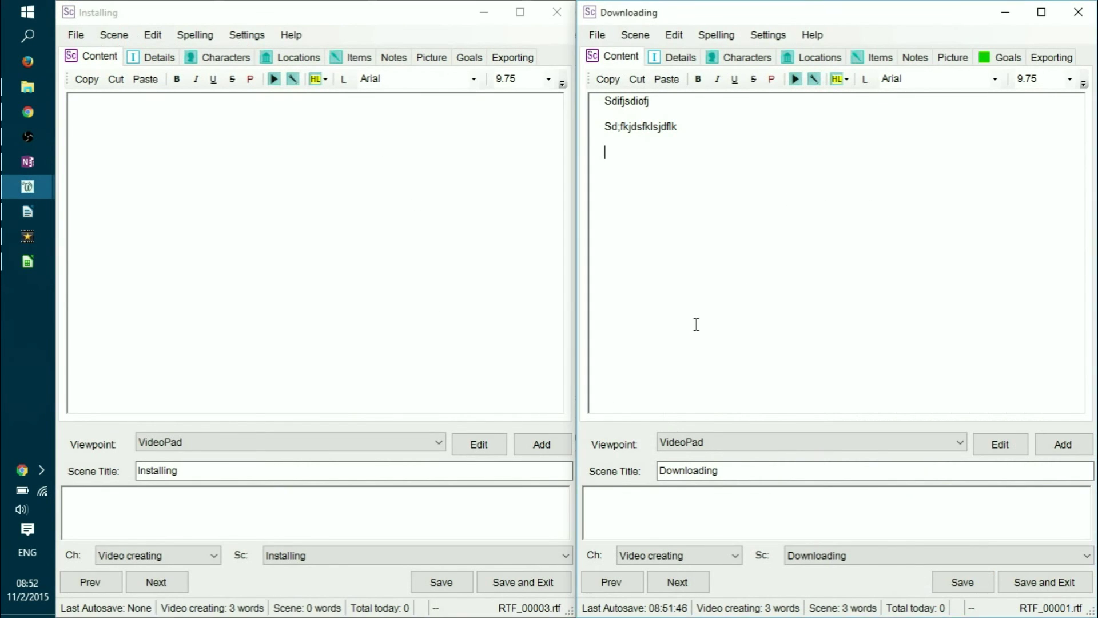
pyautogui.click(541, 306)
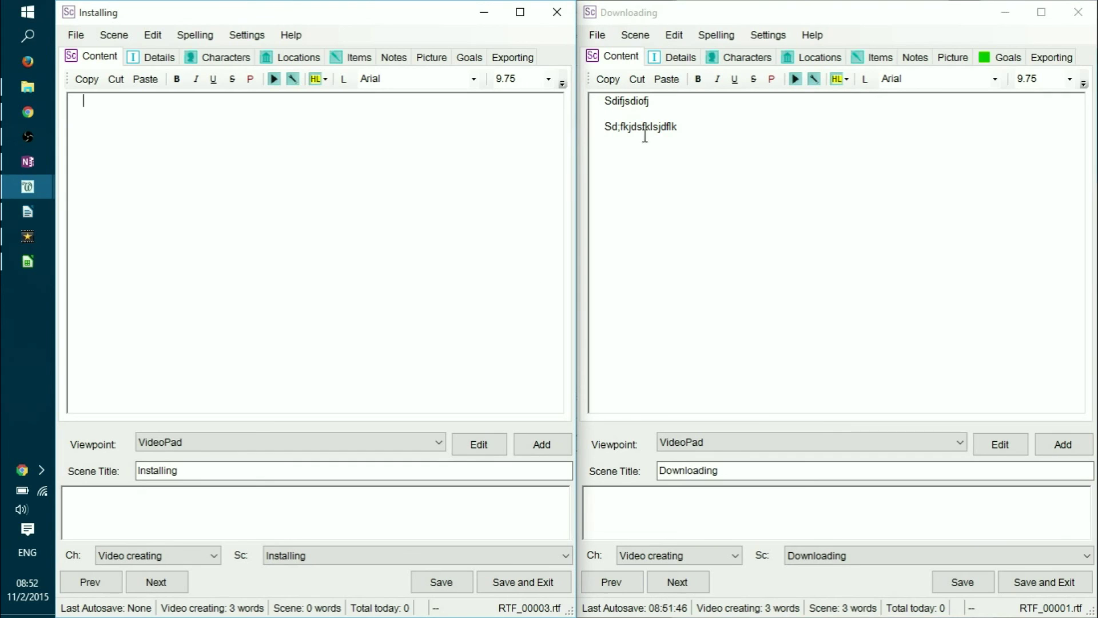
pyautogui.click(557, 12)
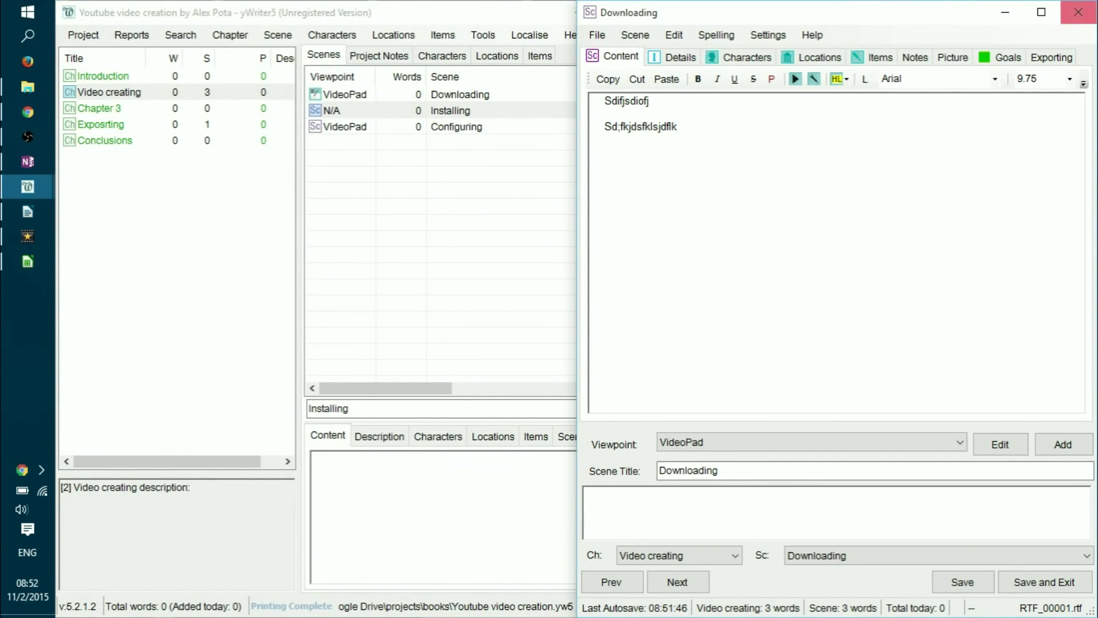
# Close the Downloading scene editor and confirm Yes to save its text.
pyautogui.click(1079, 12)
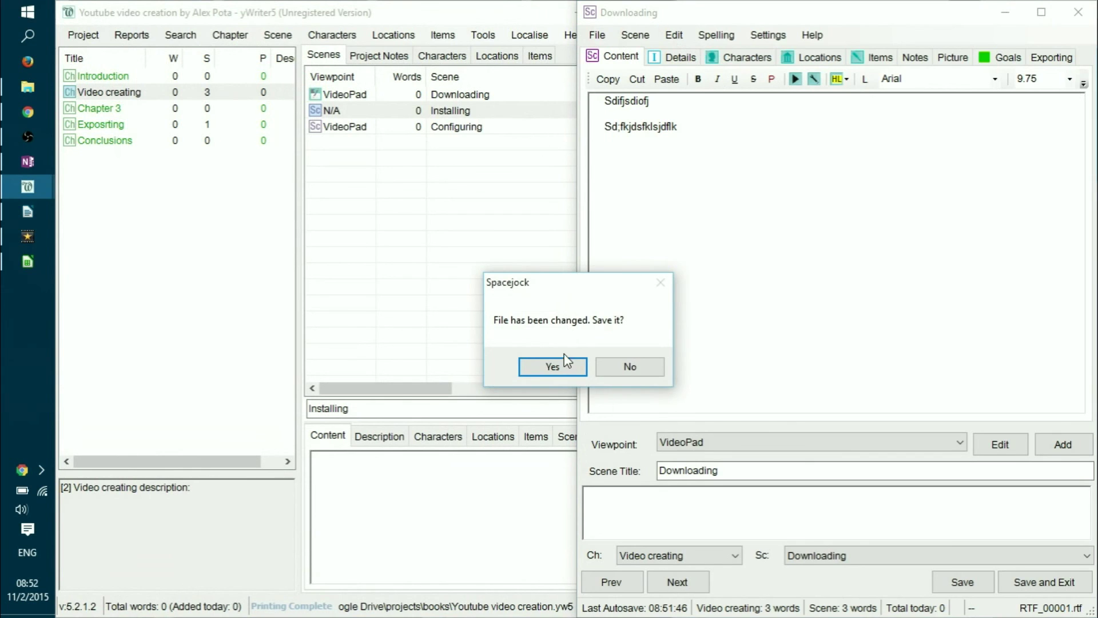
pyautogui.click(553, 367)
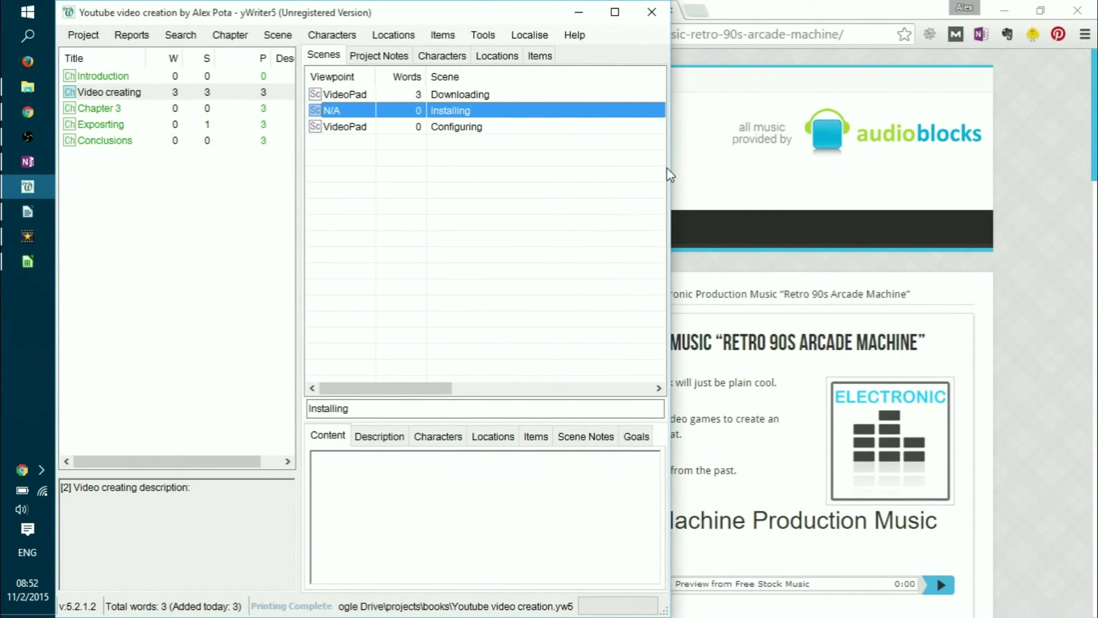